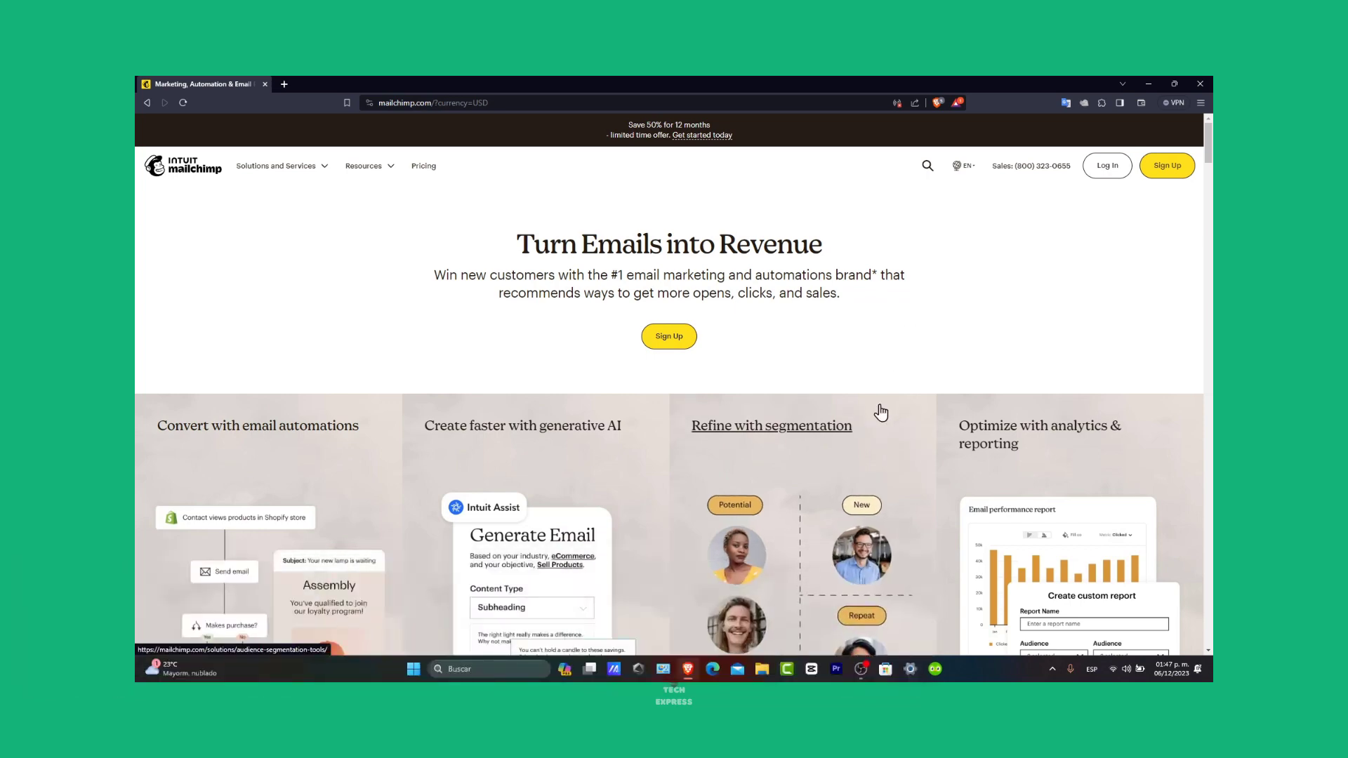
# Step: Scroll through the Mailchimp home page before signing in
pyautogui.scroll(-3, 878, 415)
pyautogui.scroll(-6, 879, 420)
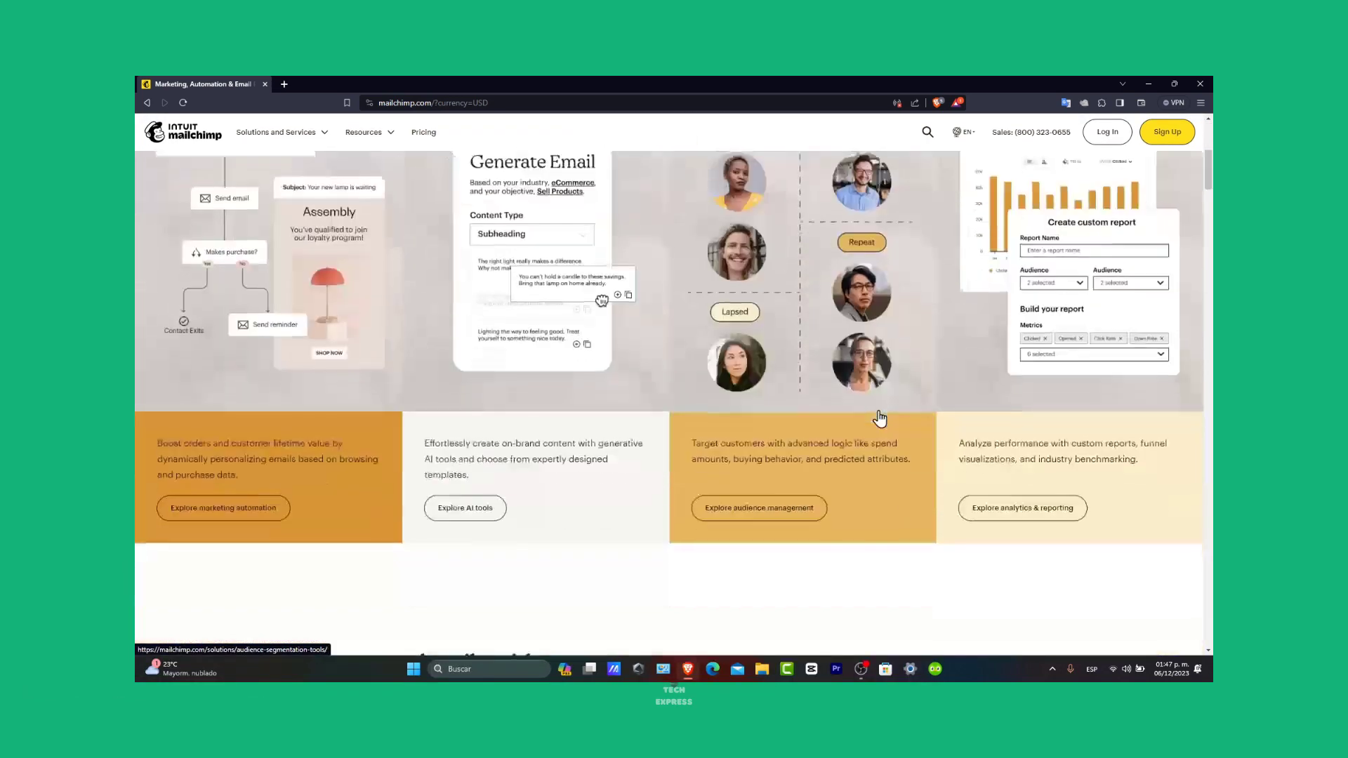
pyautogui.scroll(-2, 846, 578)
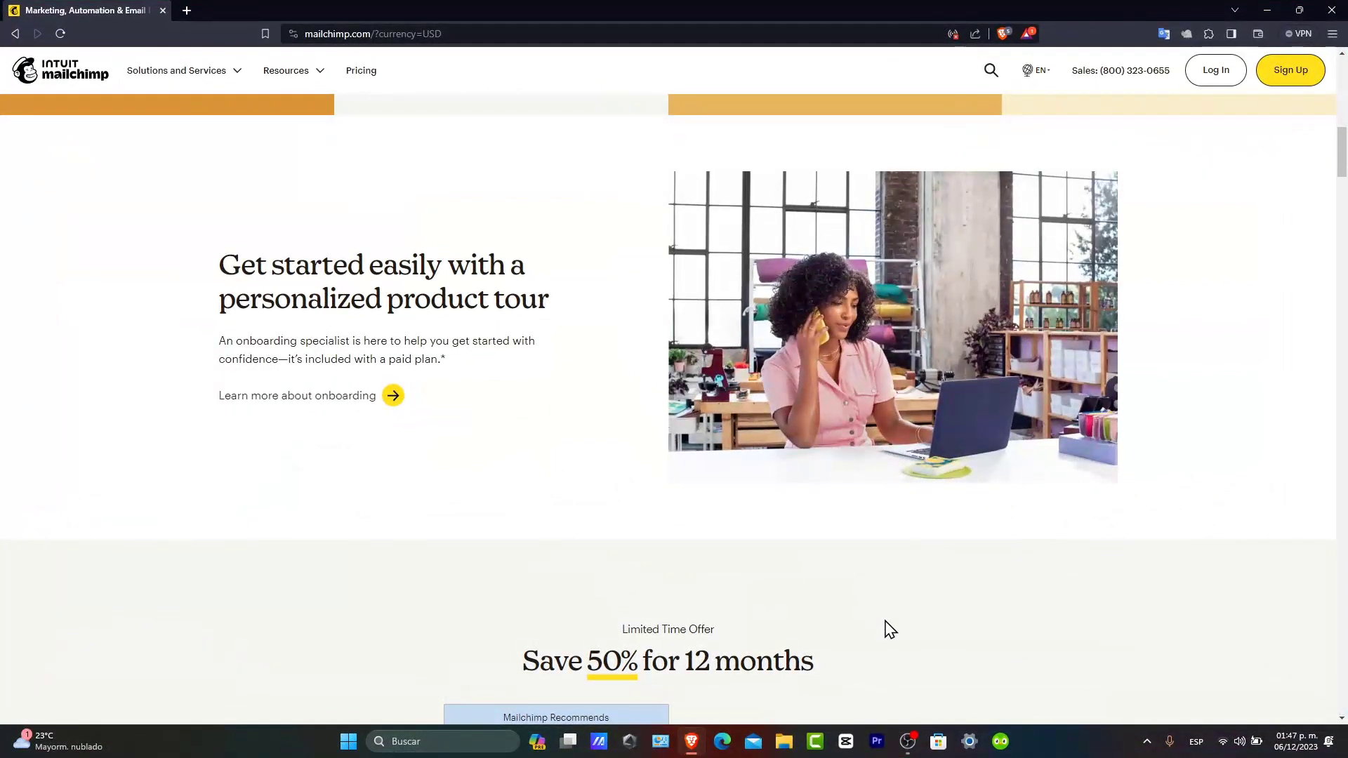
pyautogui.scroll(-3, 889, 630)
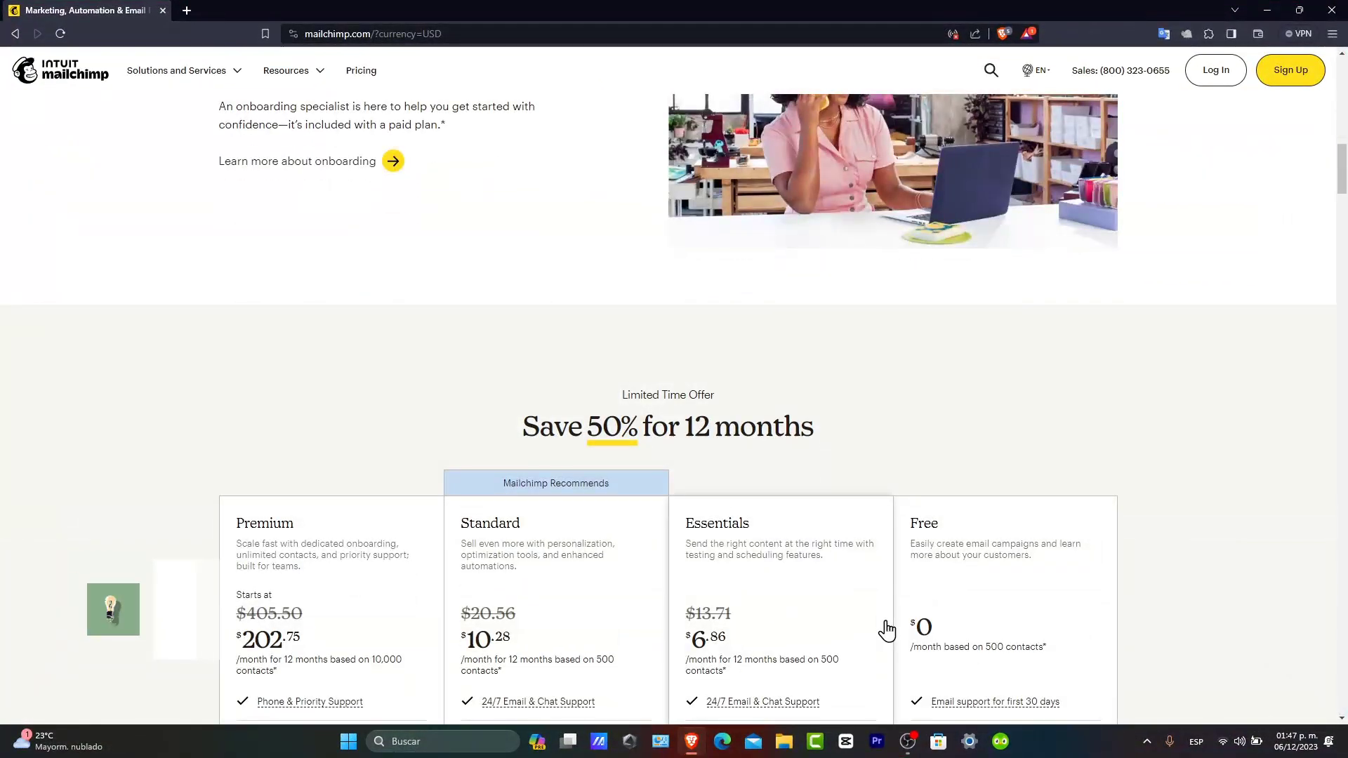
pyautogui.scroll(-3, 886, 630)
pyautogui.scroll(-9, 887, 630)
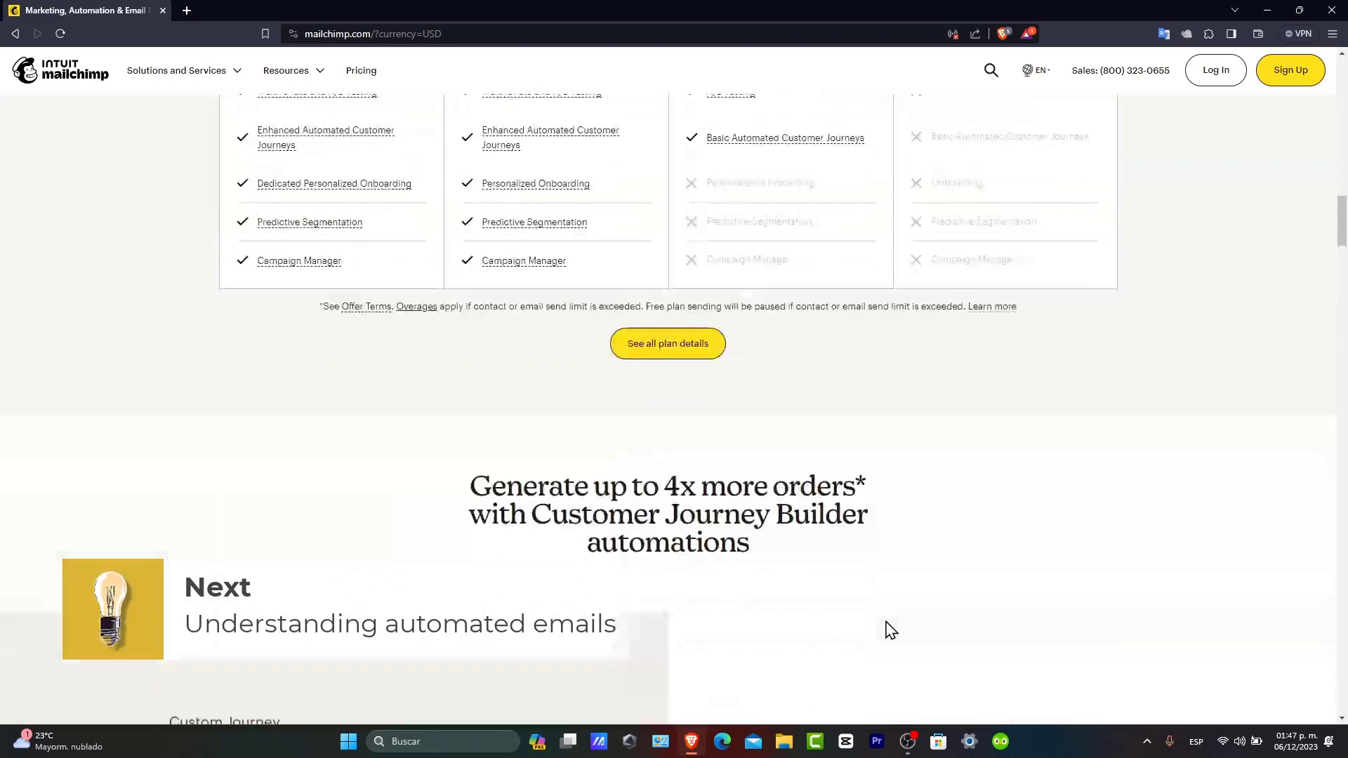
pyautogui.scroll(-3, 887, 630)
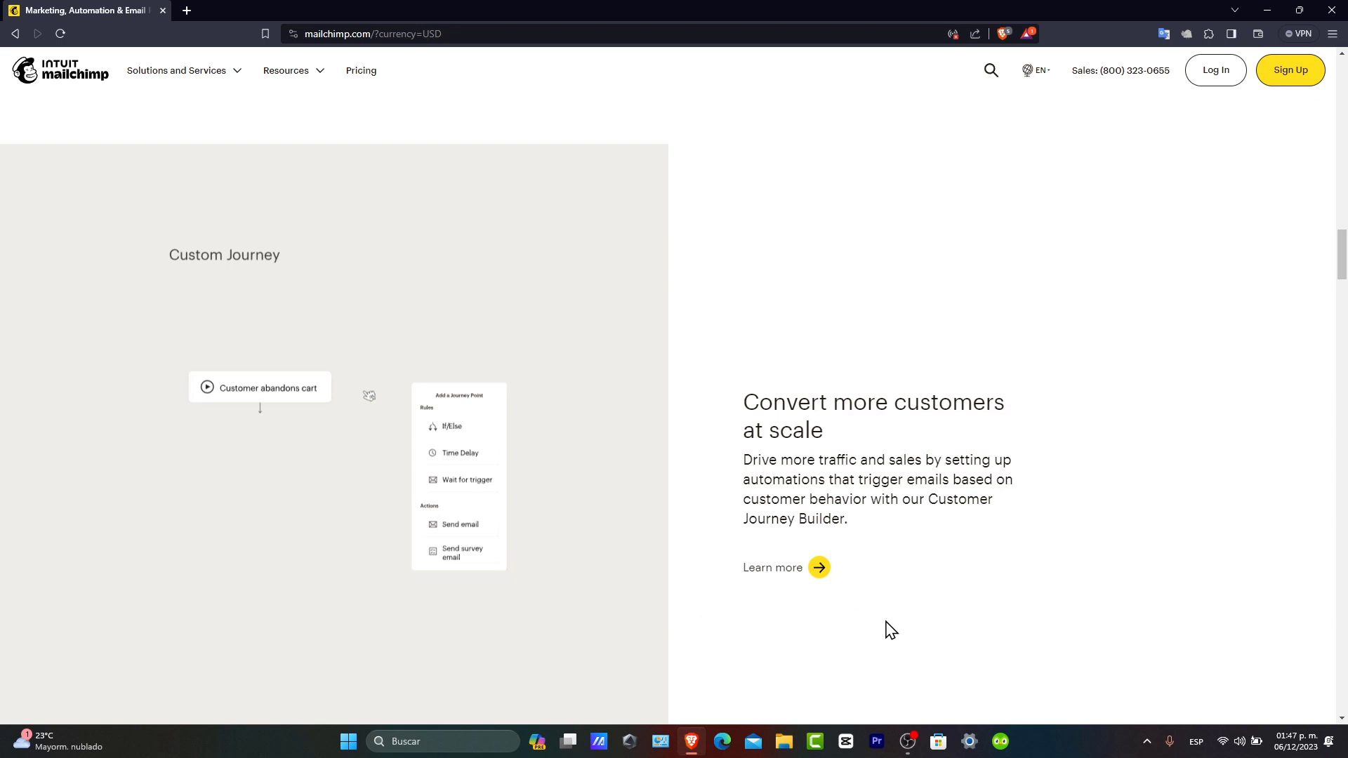
pyautogui.scroll(-2, 891, 630)
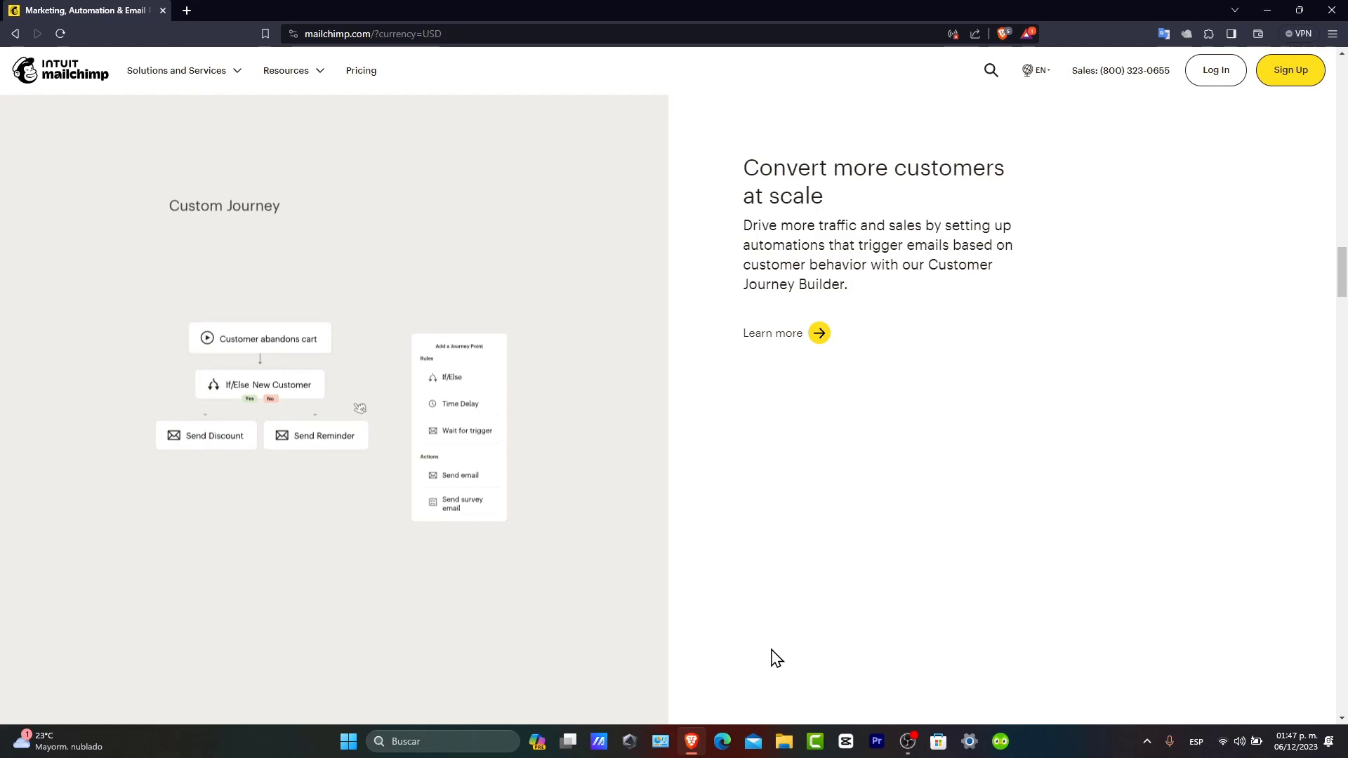
pyautogui.scroll(10, 765, 646)
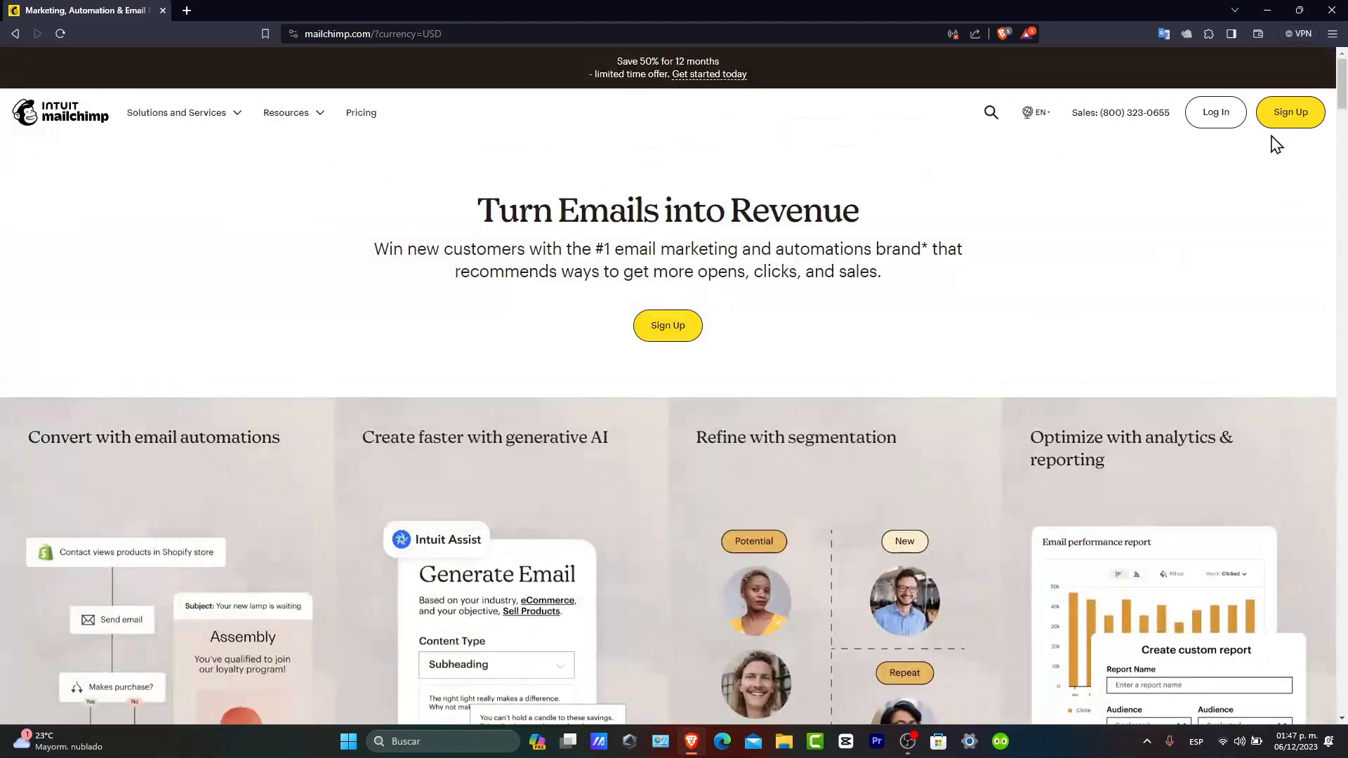
# Step: Sign in with the saved credentials and open Automations to the popular pre-built journeys
pyautogui.click(1239, 110)
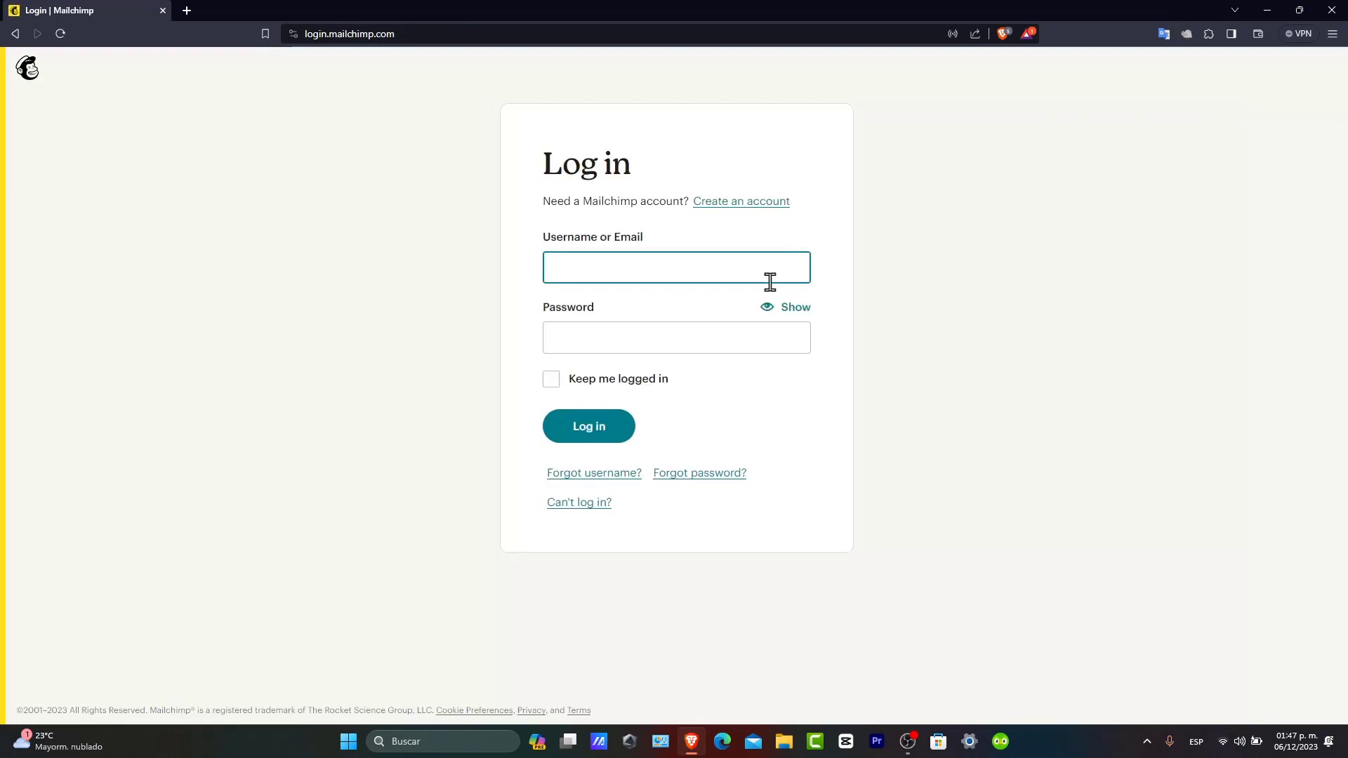
pyautogui.click(689, 273)
pyautogui.click(693, 312)
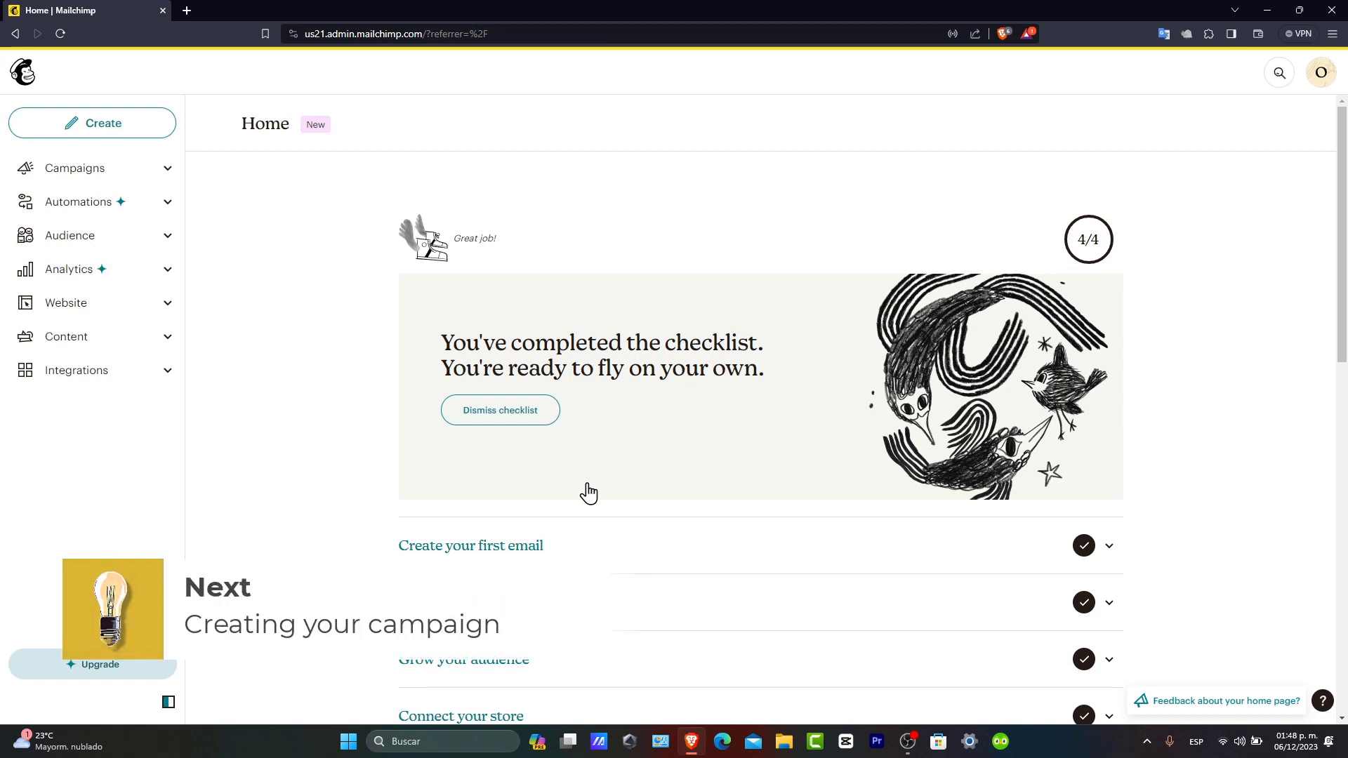
pyautogui.click(127, 128)
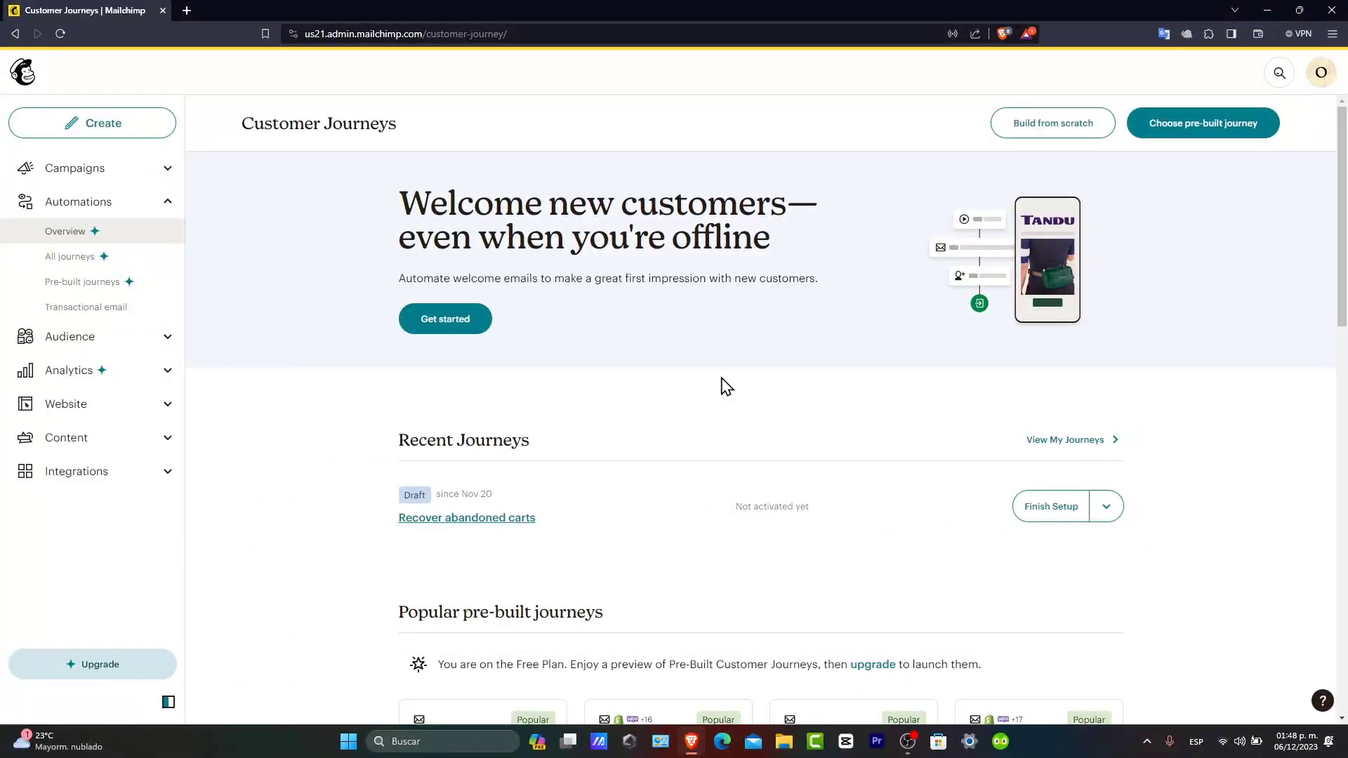
pyautogui.scroll(-3, 726, 386)
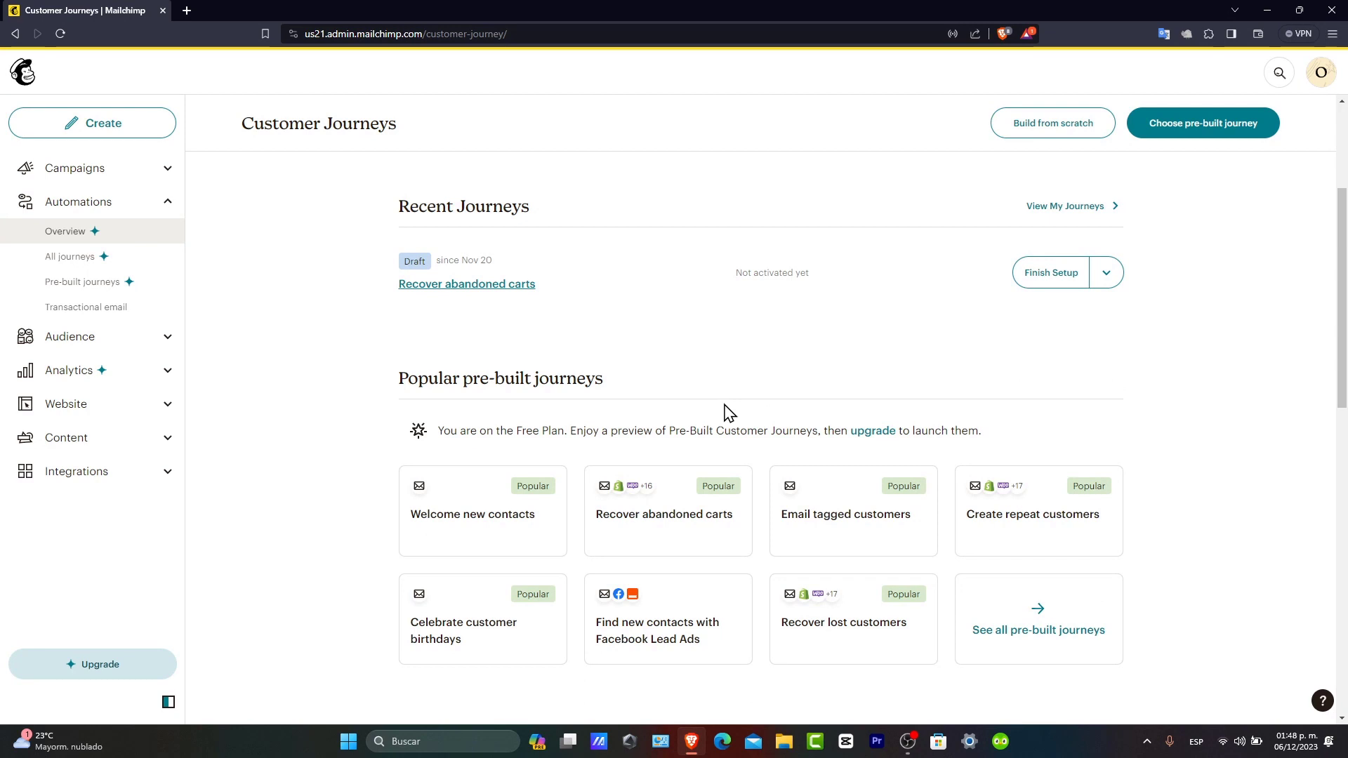
# Step: Preview the 'Welcome new contacts' journey: audience signup trigger leading to a welcome email
pyautogui.click(516, 518)
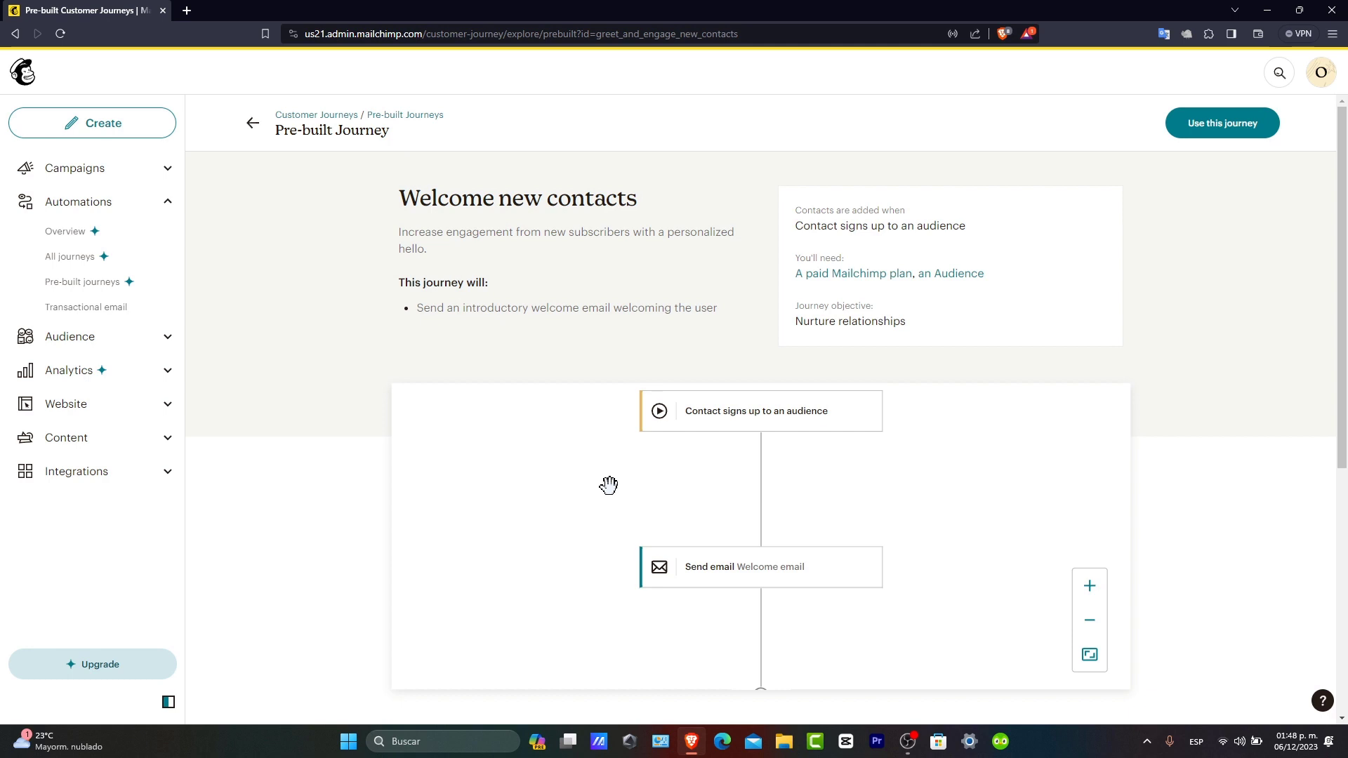
pyautogui.scroll(-3, 1149, 325)
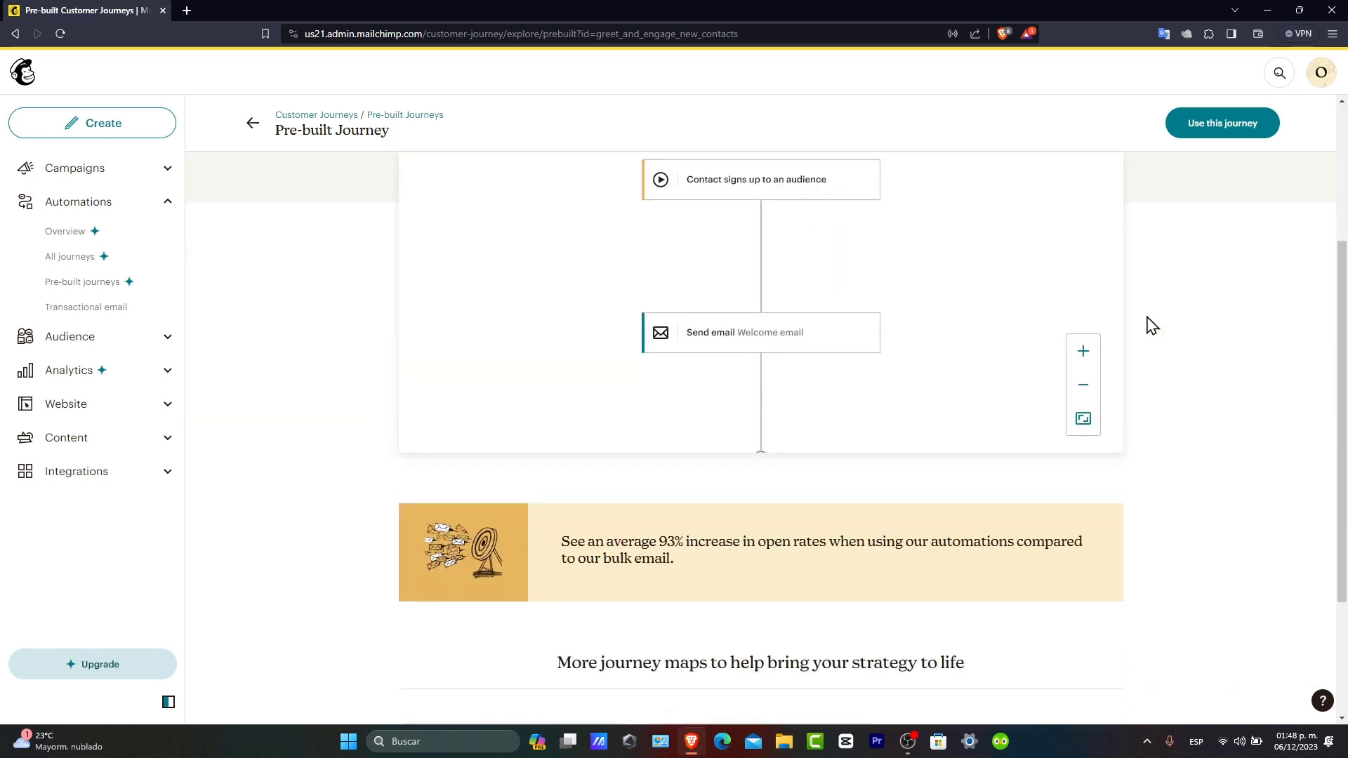
pyautogui.scroll(3, 1152, 325)
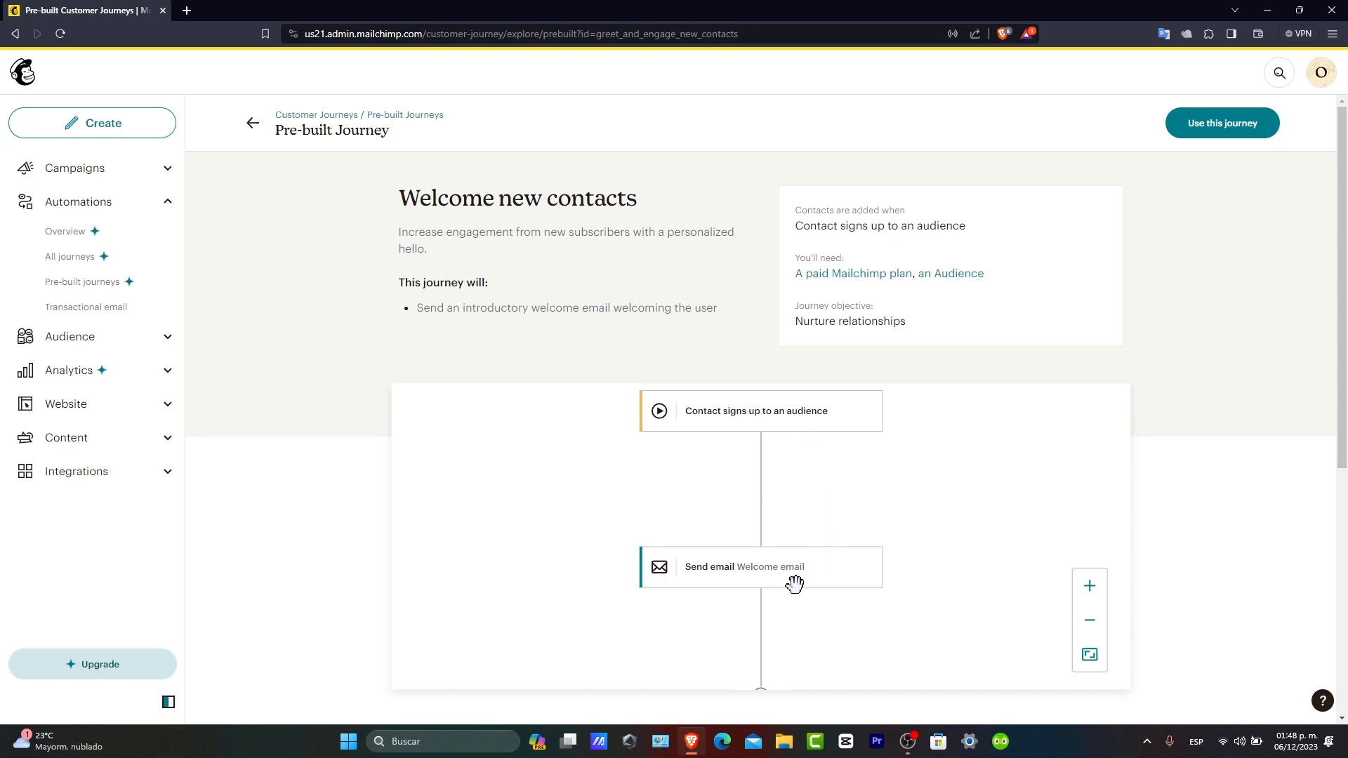
pyautogui.scroll(-3, 767, 557)
pyautogui.scroll(-3, 767, 556)
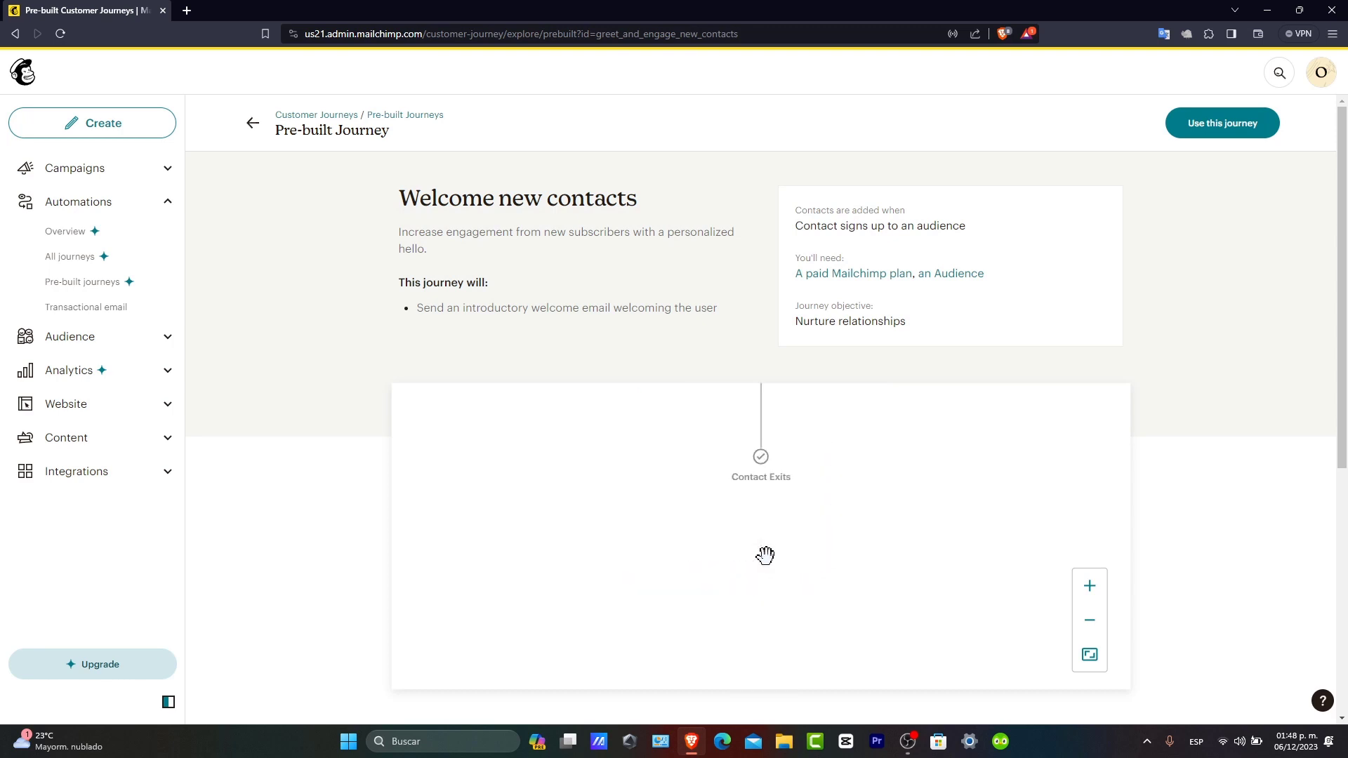
pyautogui.scroll(-3, 927, 453)
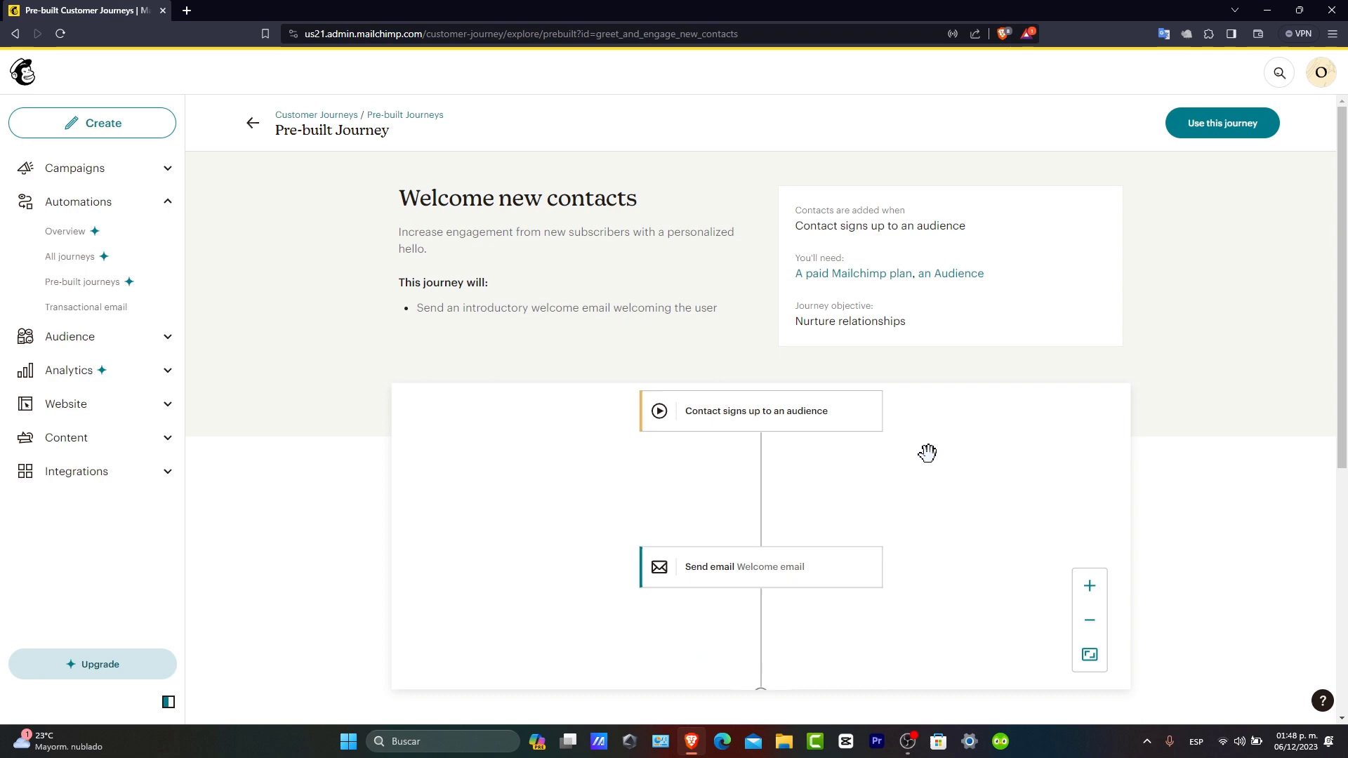
pyautogui.scroll(-6, 1233, 457)
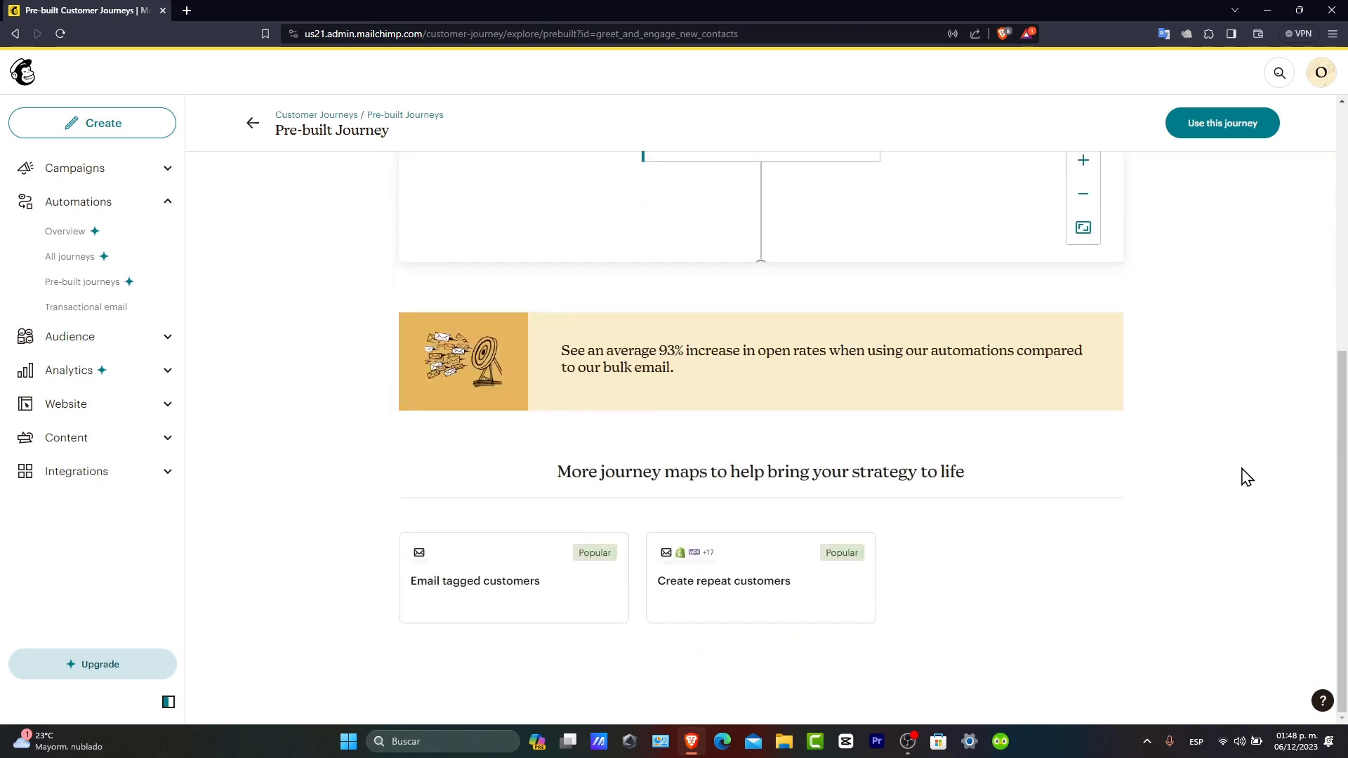
pyautogui.scroll(6, 1172, 524)
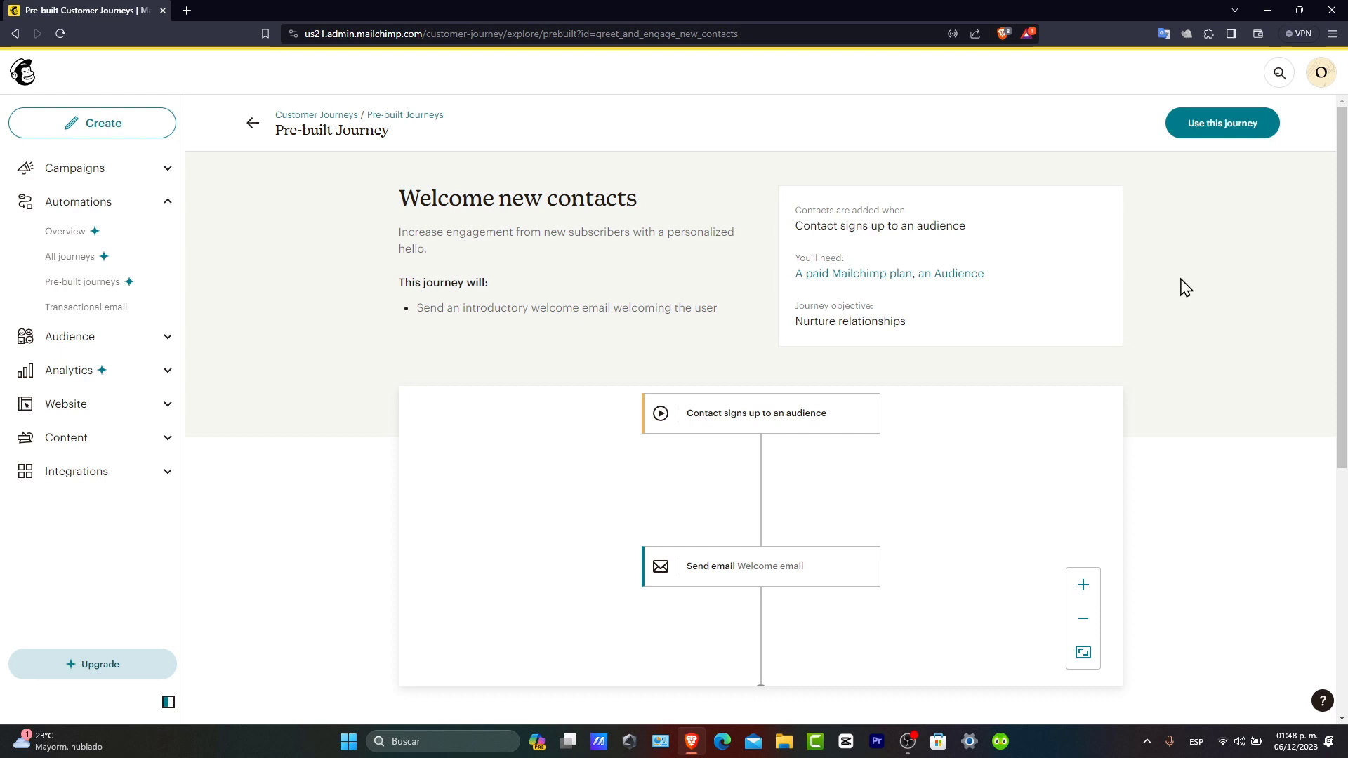
# Step: Use the journey with the TechExpress audience and open its welcome email's template picker
pyautogui.click(1177, 123)
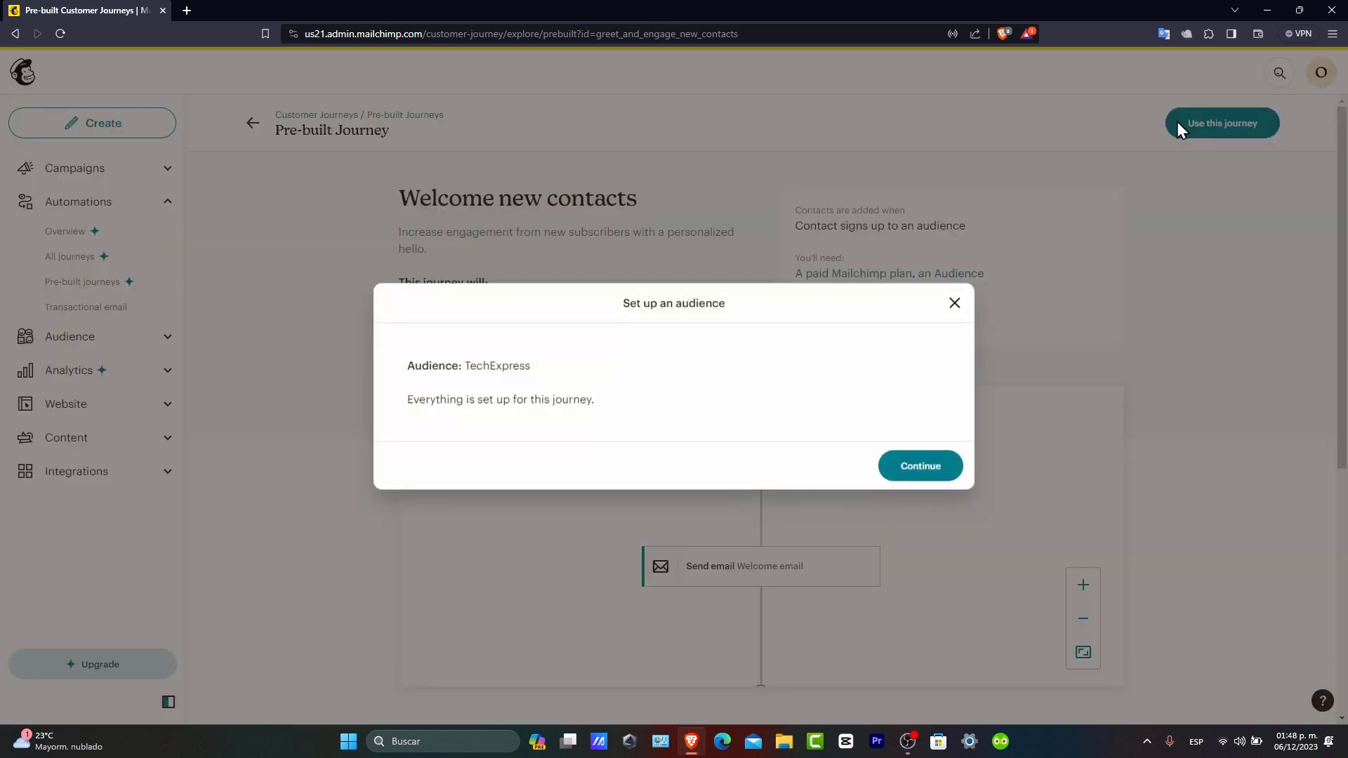
pyautogui.click(904, 469)
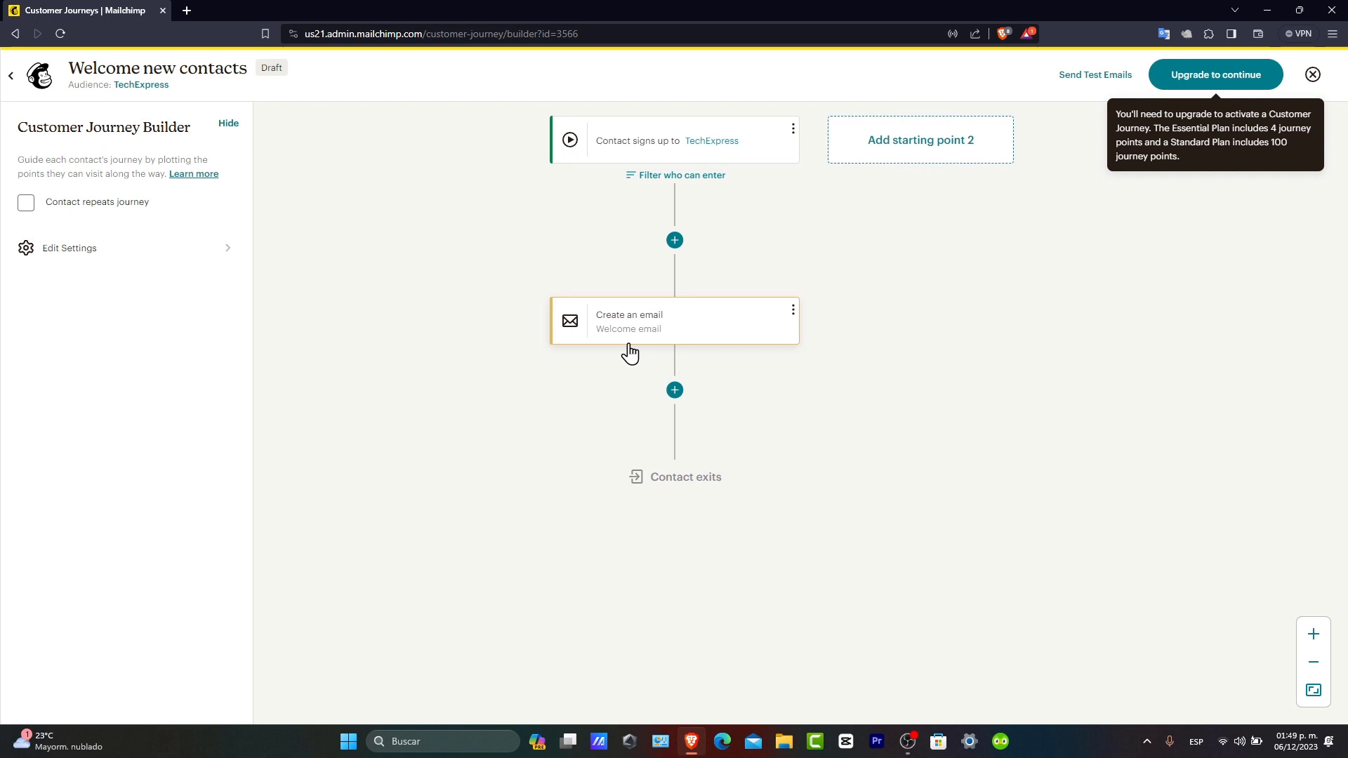
pyautogui.moveTo(834, 322); pyautogui.dragTo(800, 446)
pyautogui.click(710, 264)
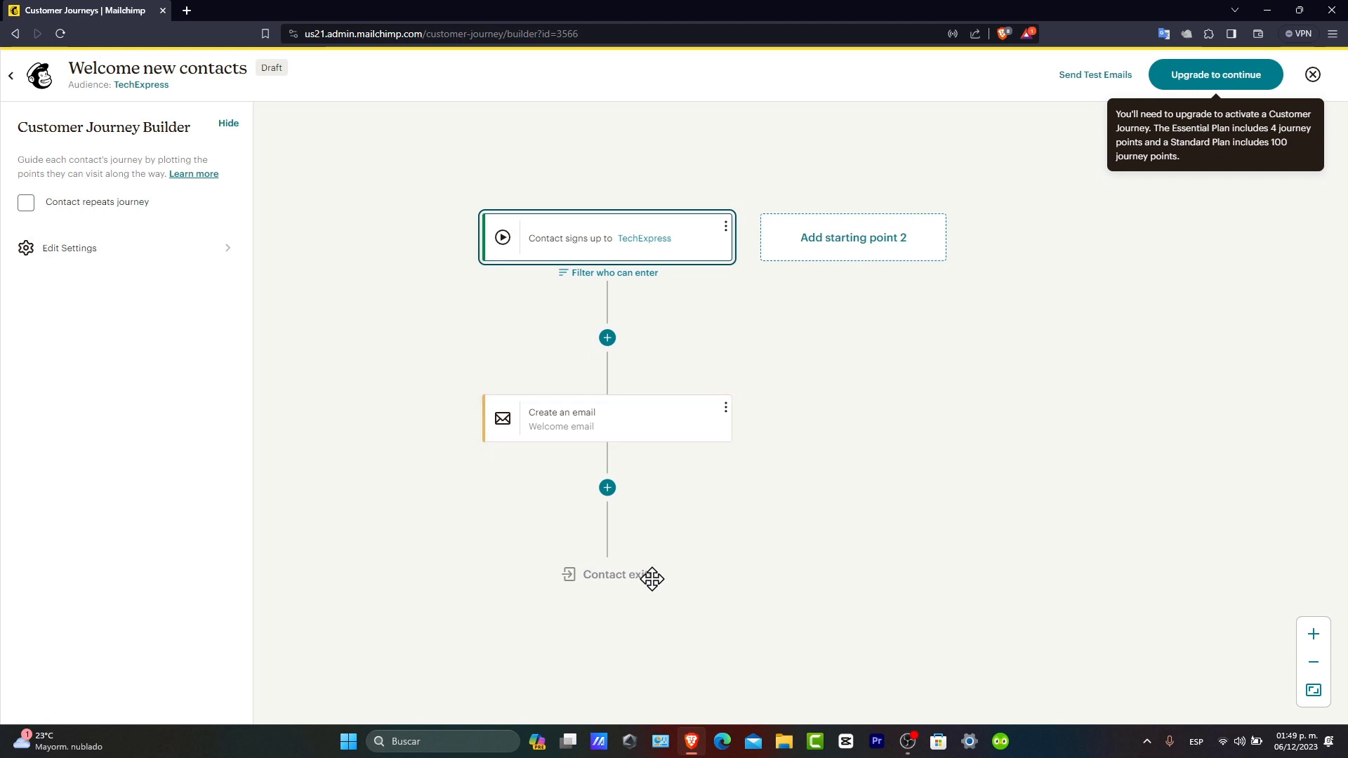
pyautogui.click(593, 426)
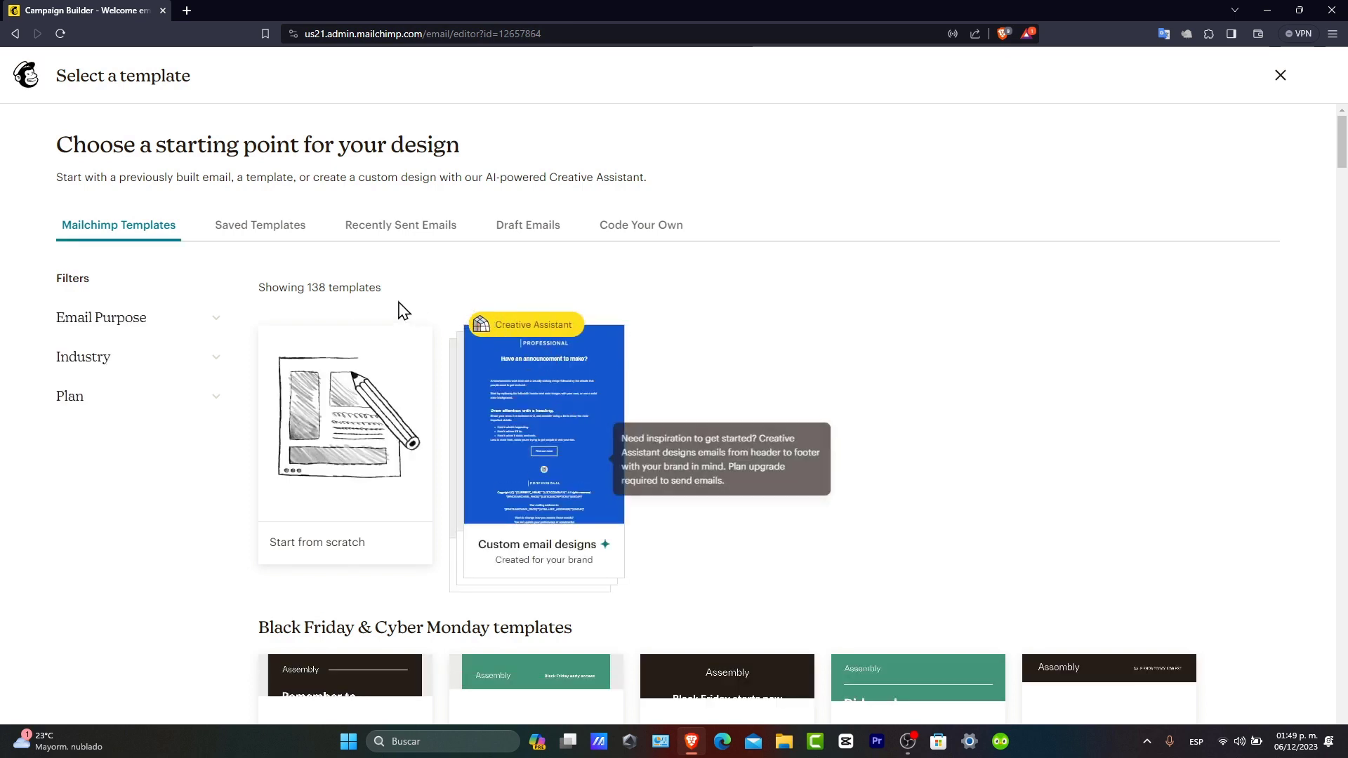
# Step: Filter templates by the Welcome email purpose and apply the Gallery template
pyautogui.scroll(-3, 767, 400)
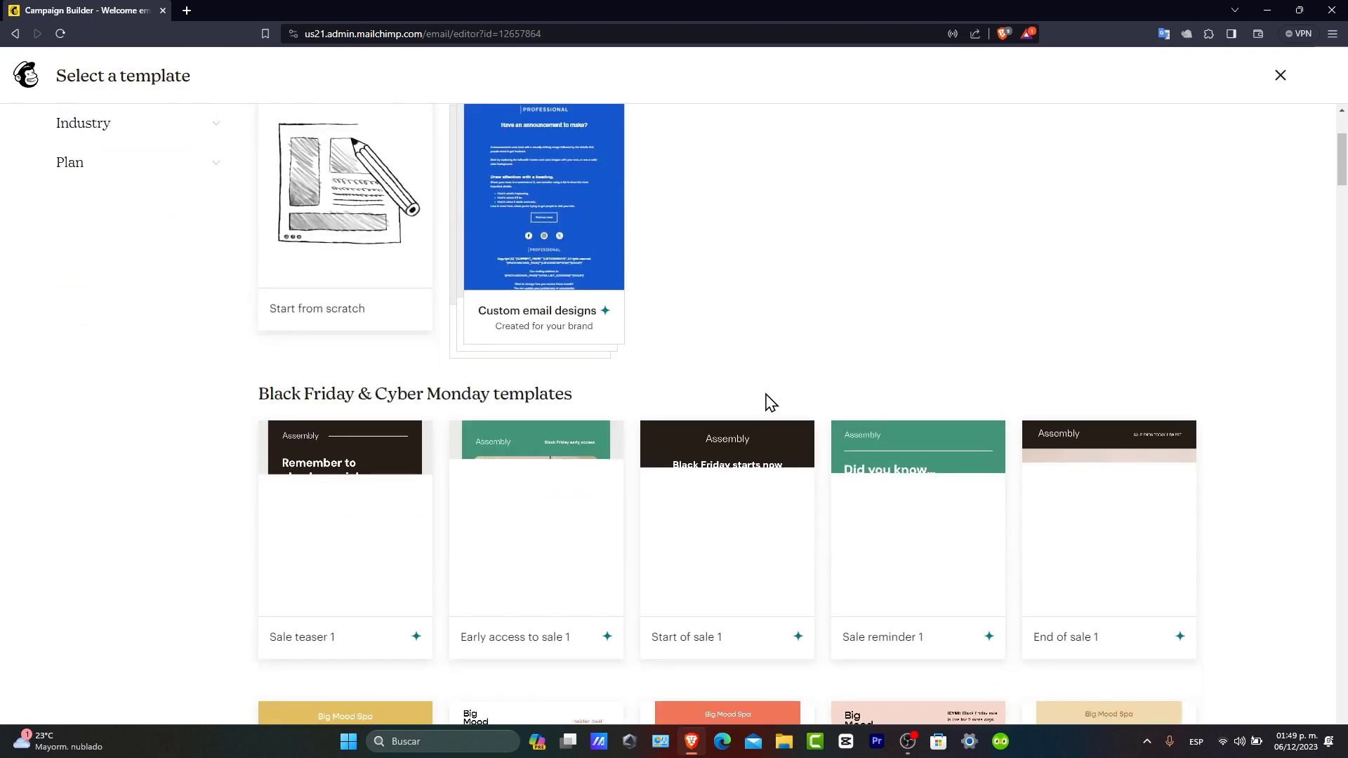
pyautogui.scroll(-3, 740, 400)
pyautogui.scroll(6, 740, 400)
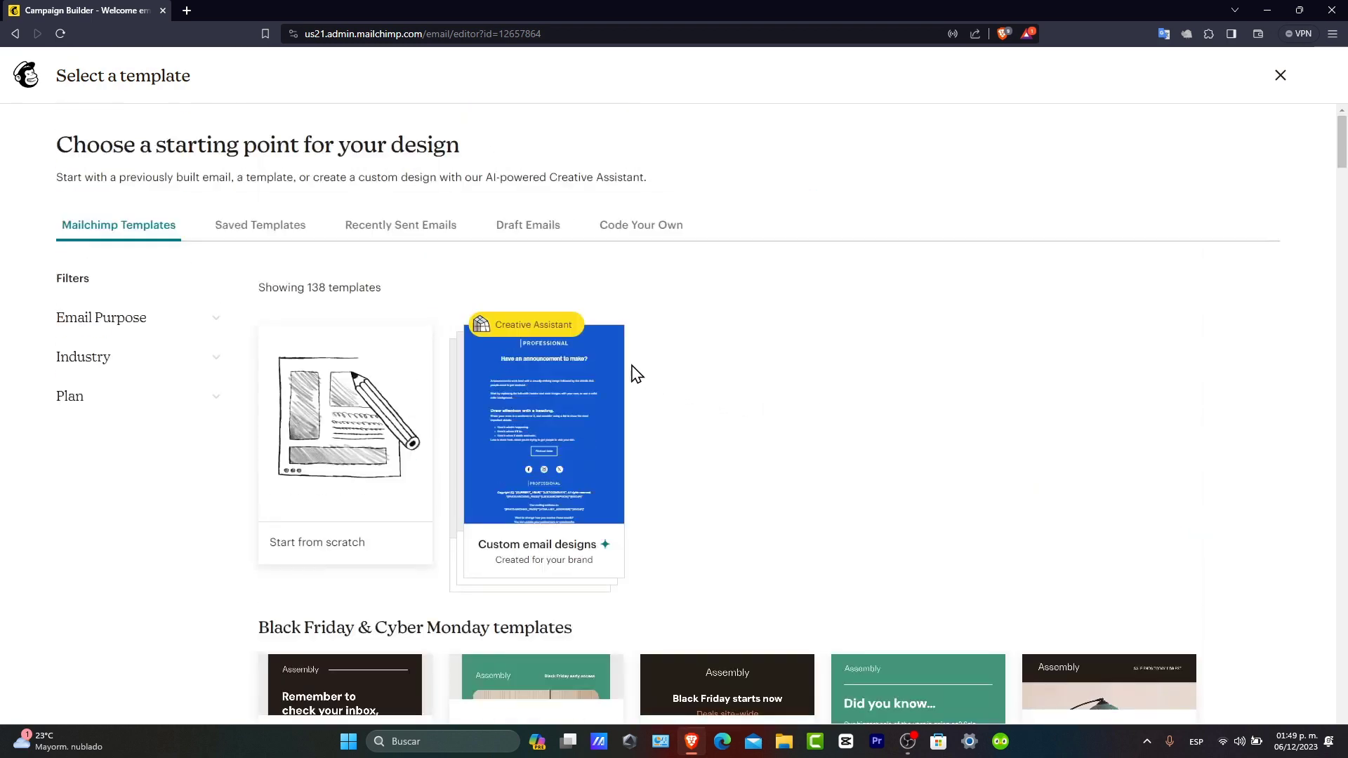
pyautogui.click(84, 317)
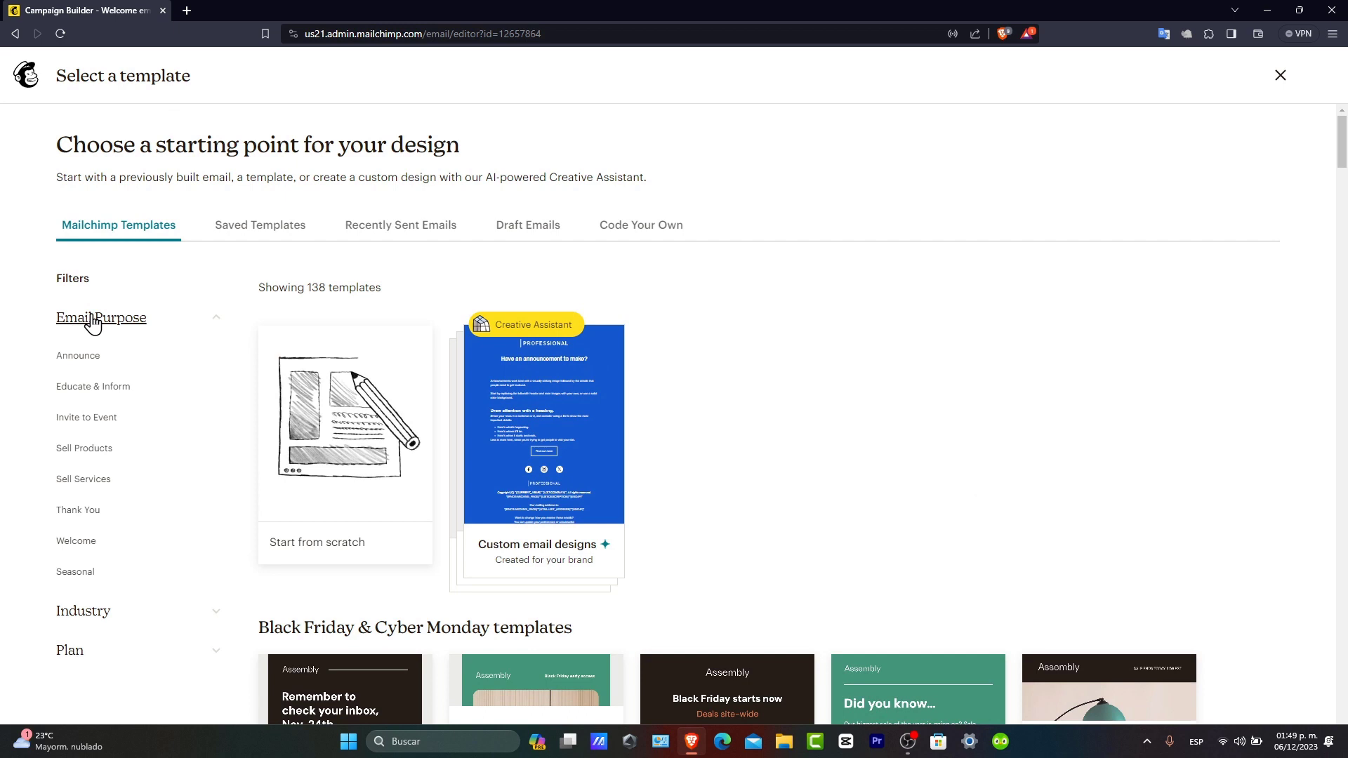
pyautogui.click(75, 541)
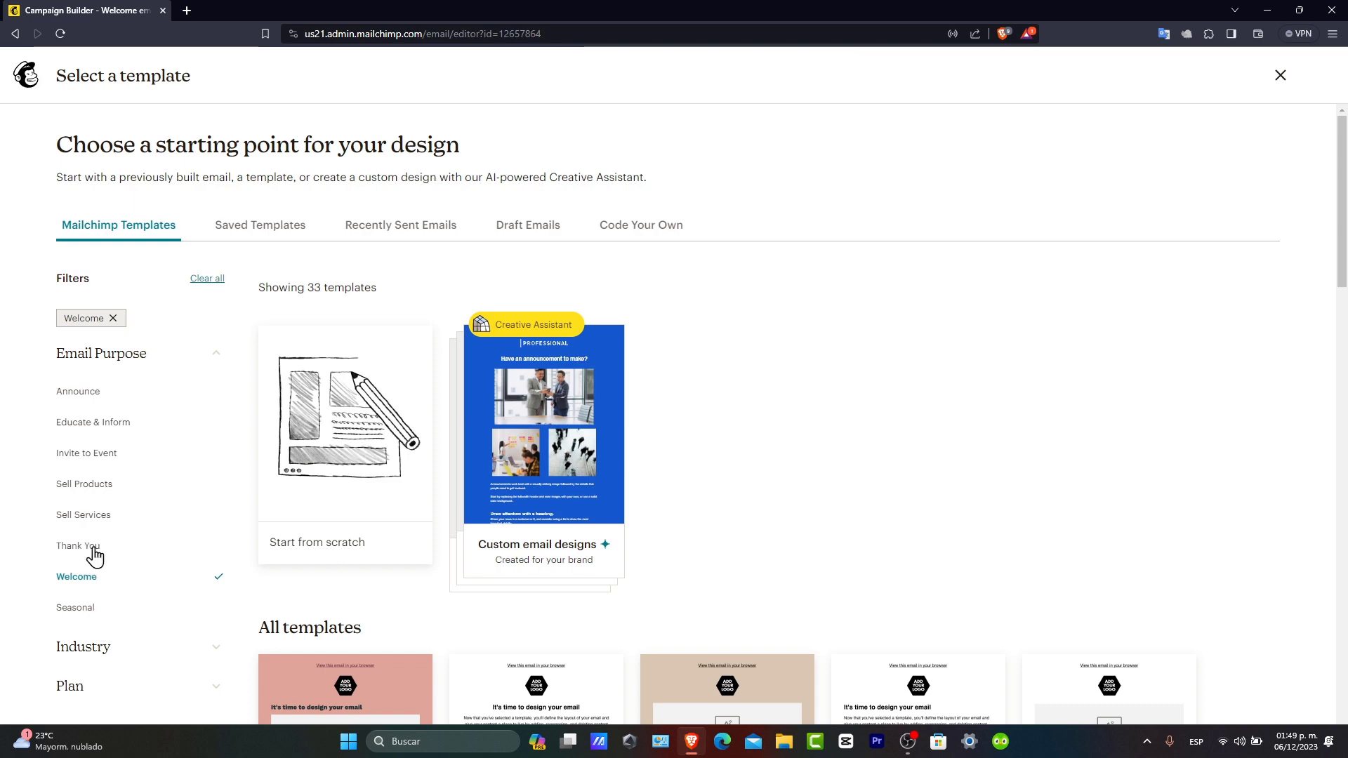
pyautogui.scroll(-6, 854, 446)
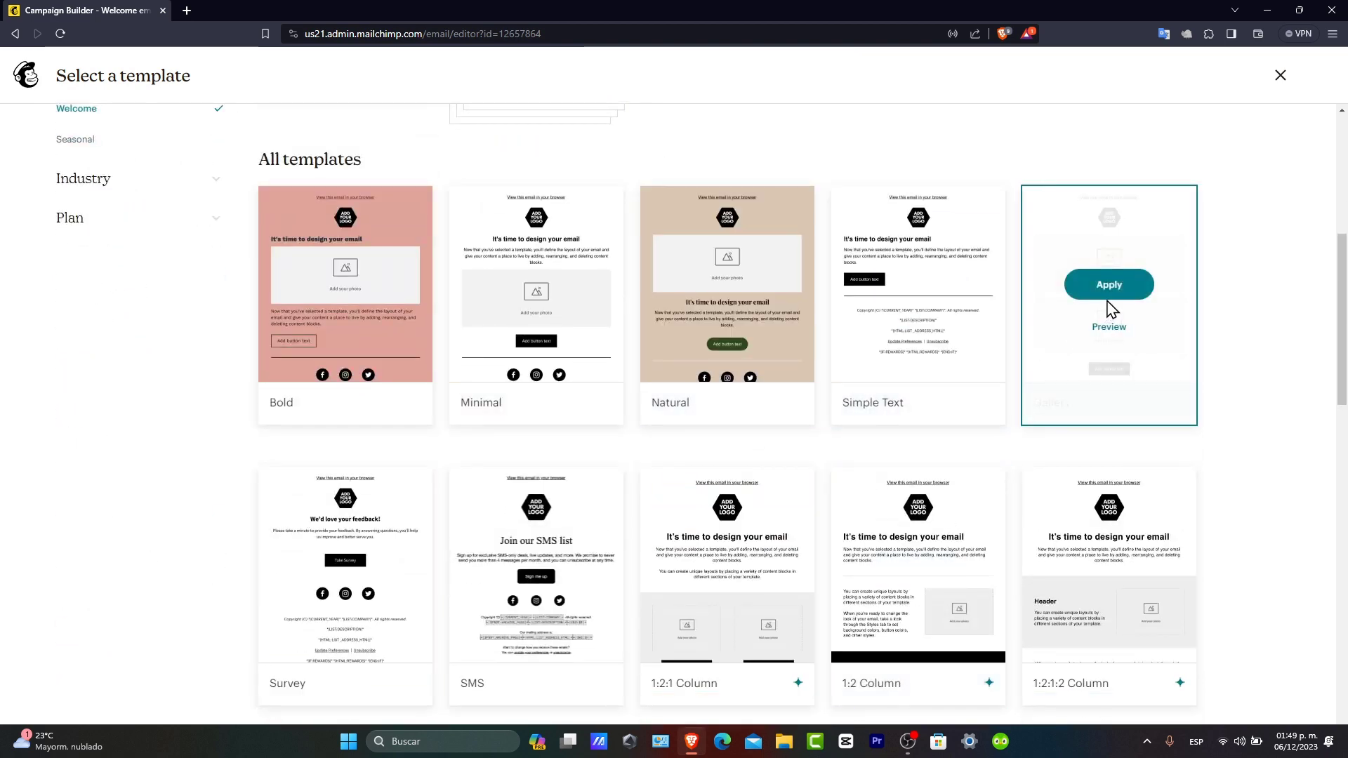
pyautogui.click(1109, 297)
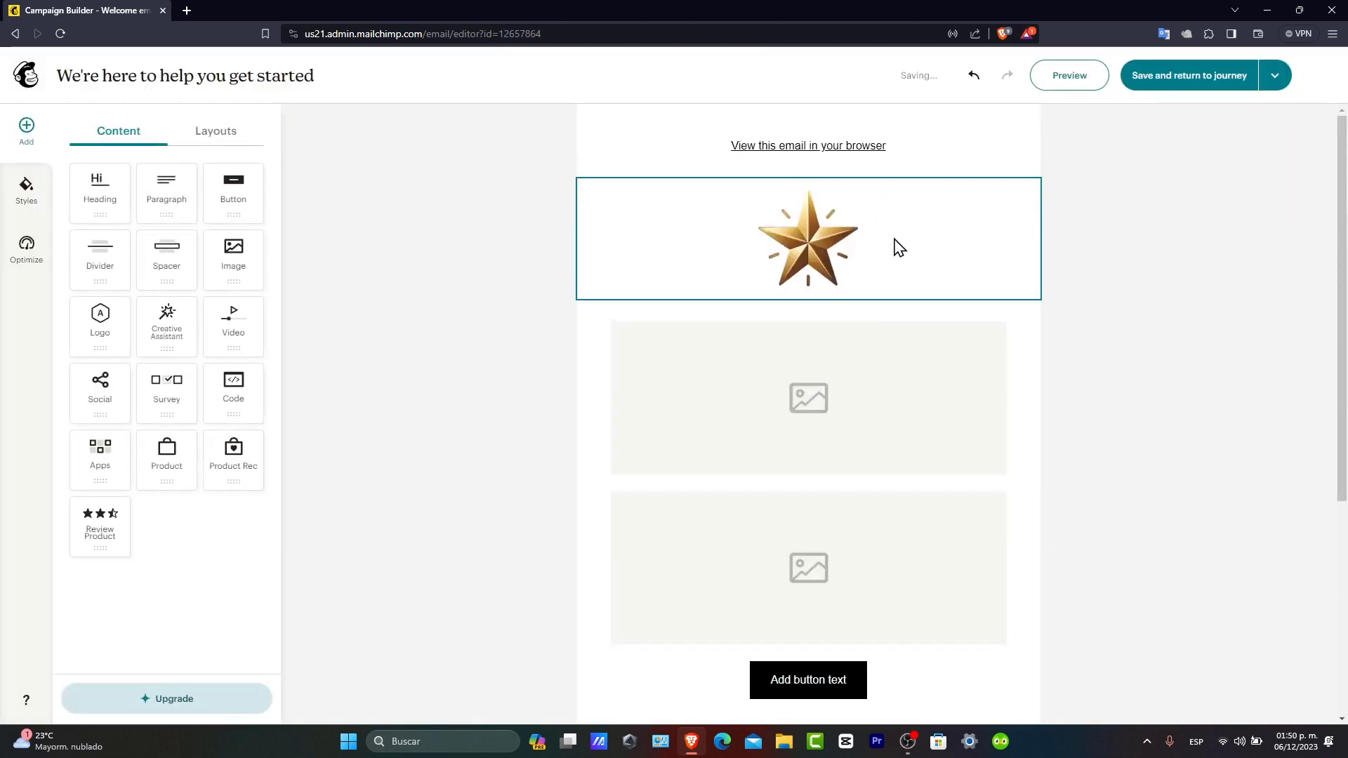
# Step: Select an image block below the star logo to set a Christmas fireplace picture
pyautogui.scroll(-5, 936, 450)
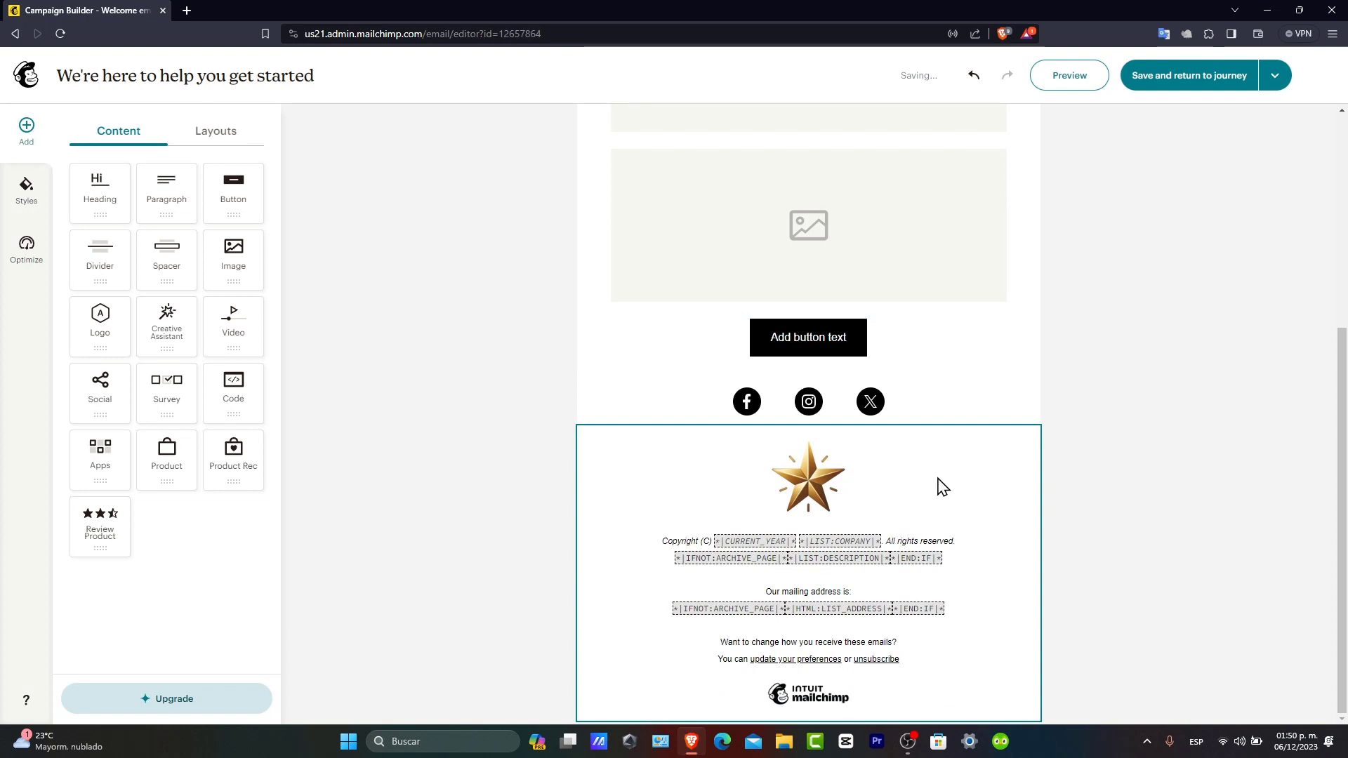
pyautogui.scroll(3, 933, 449)
pyautogui.click(918, 357)
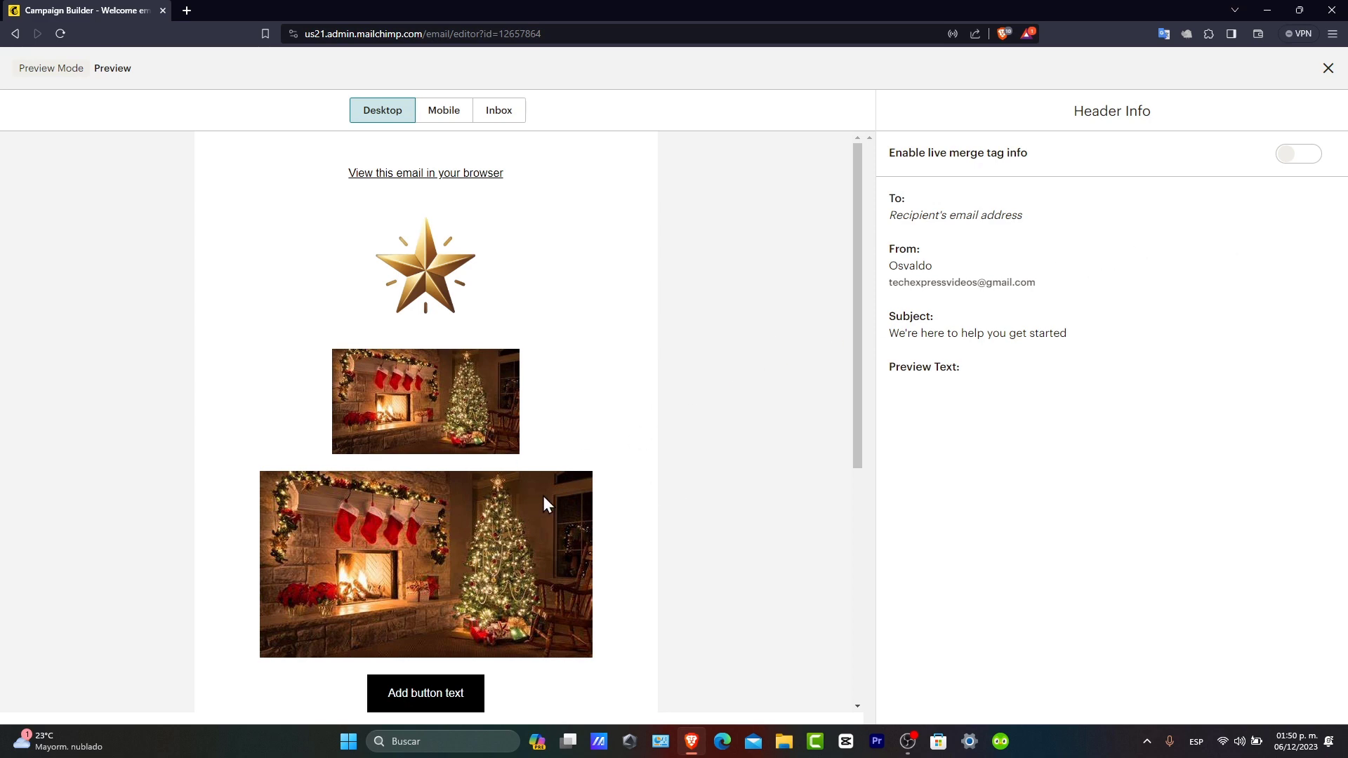
# Step: Close the preview, then review the Styles and Optimize panels and the email background options
pyautogui.scroll(-6, 557, 471)
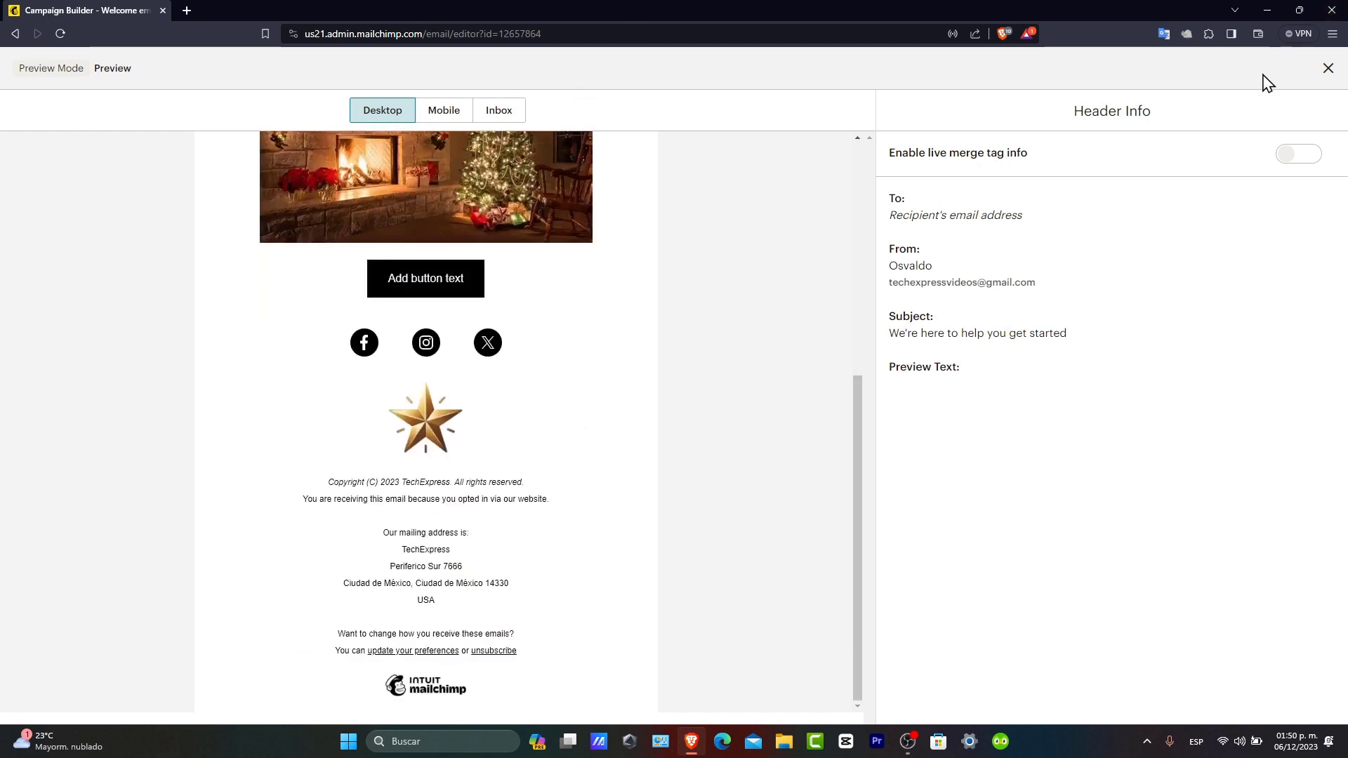
pyautogui.click(1327, 68)
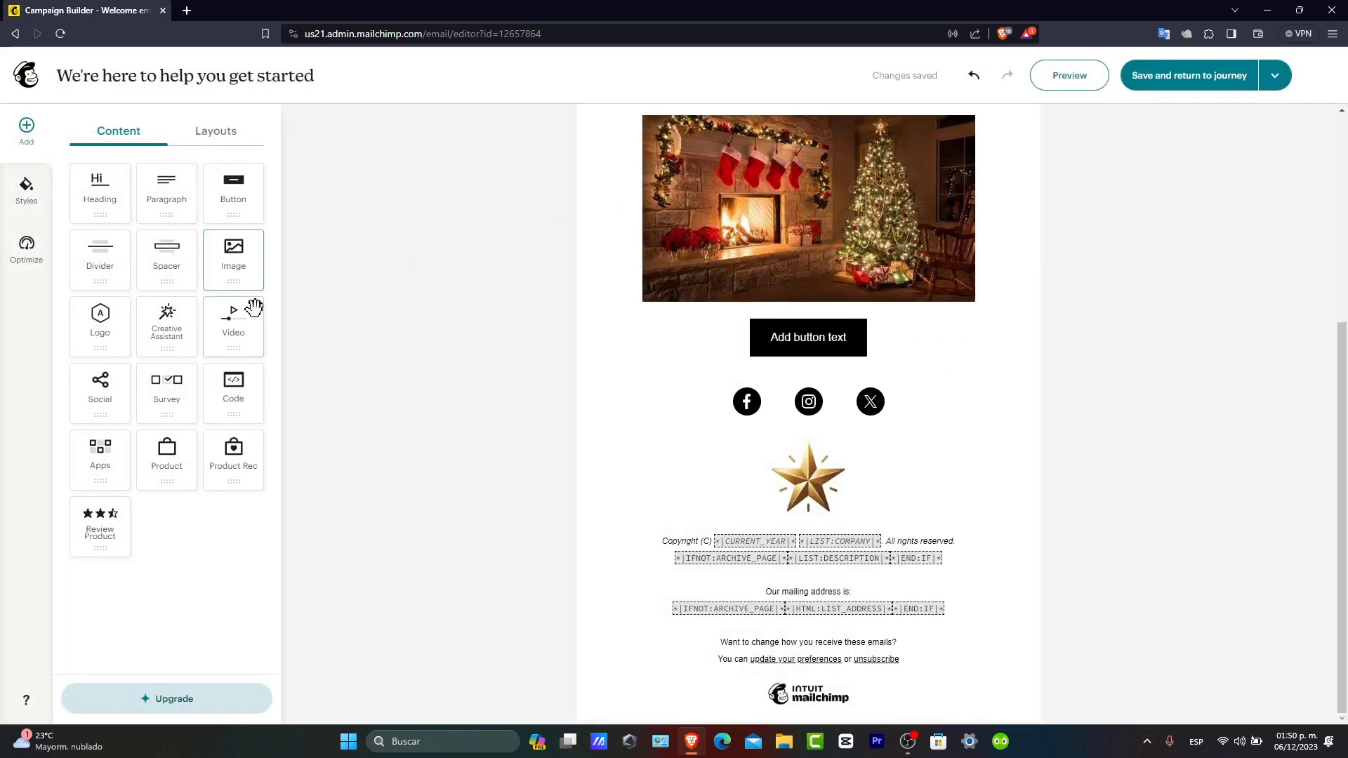
pyautogui.click(36, 205)
pyautogui.click(28, 247)
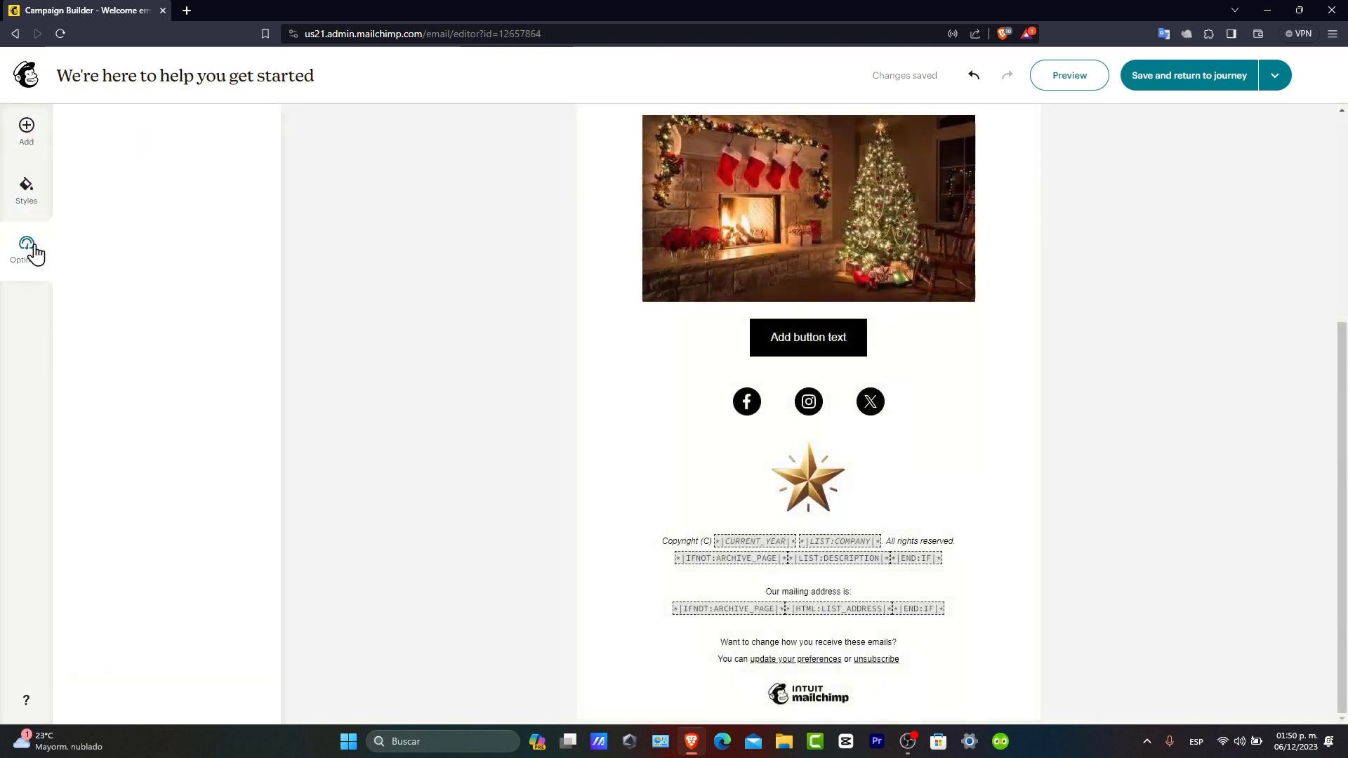
pyautogui.click(30, 203)
pyautogui.click(161, 176)
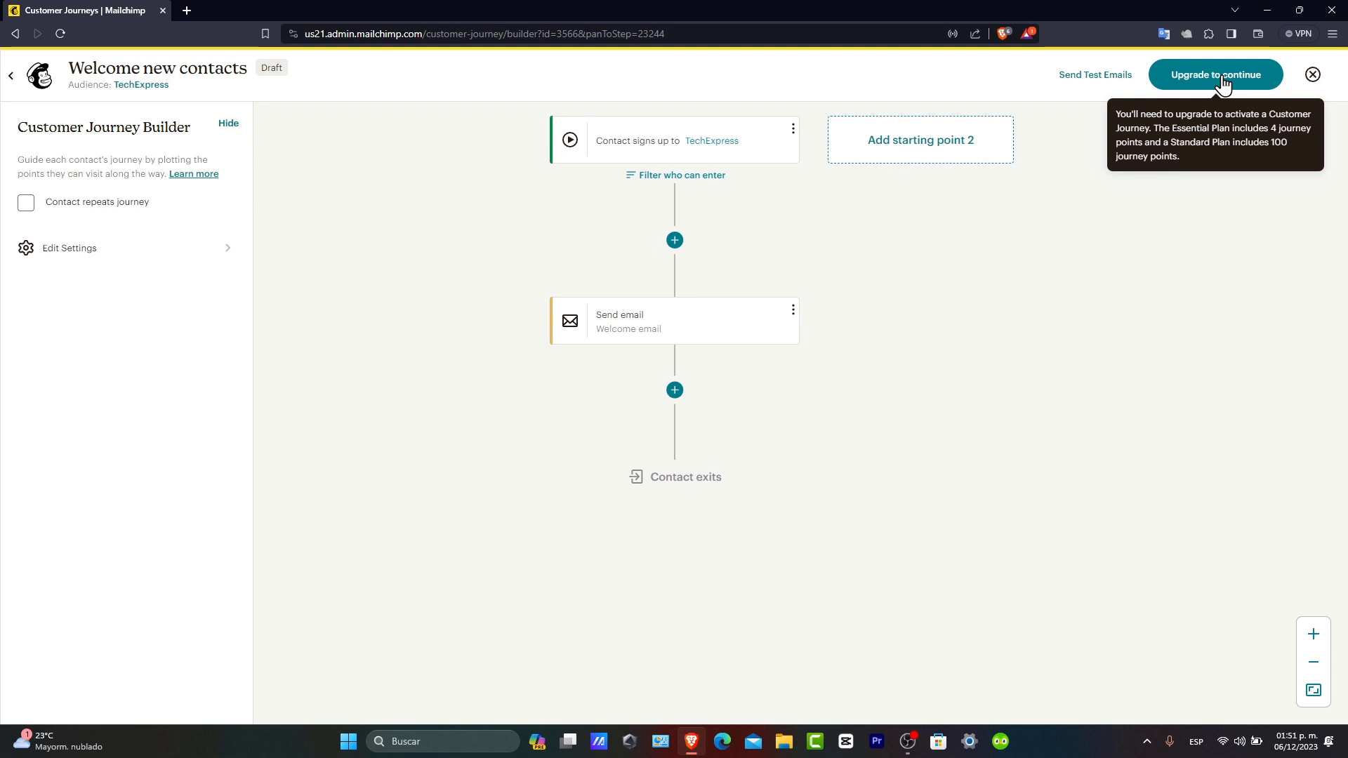
# Step: Open the Send Test Emails form for the welcome email
pyautogui.click(1121, 77)
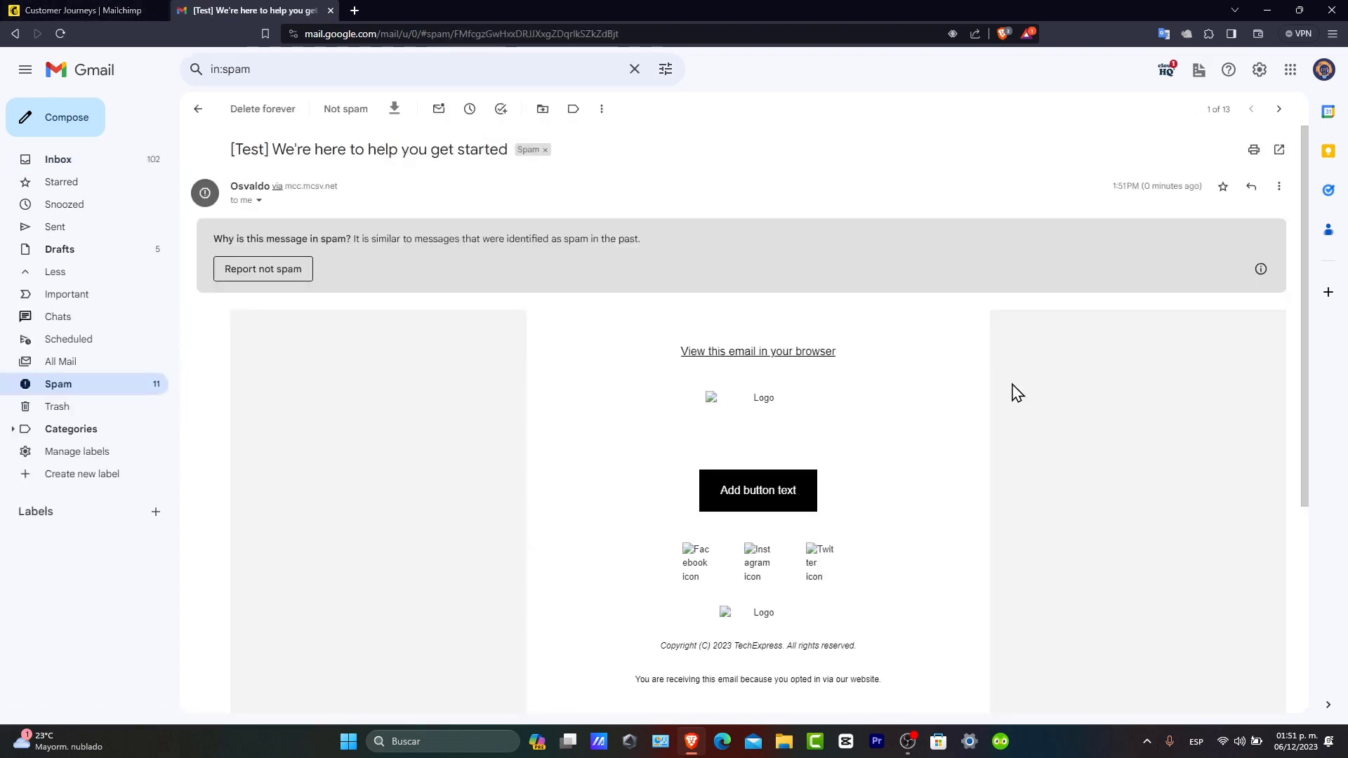
# Step: Scroll through the '[Test] We're here to help you get started' email in Spam
pyautogui.scroll(-5, 915, 382)
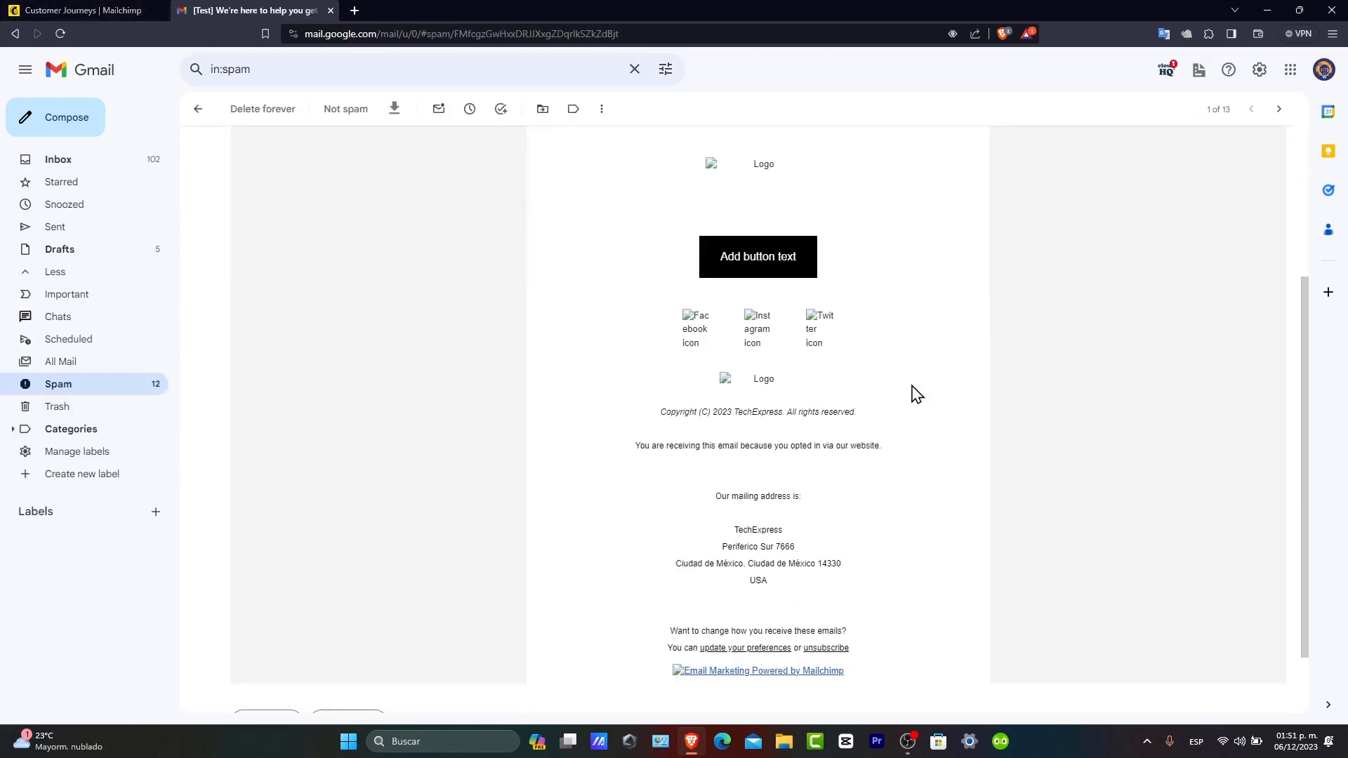
pyautogui.scroll(4, 870, 494)
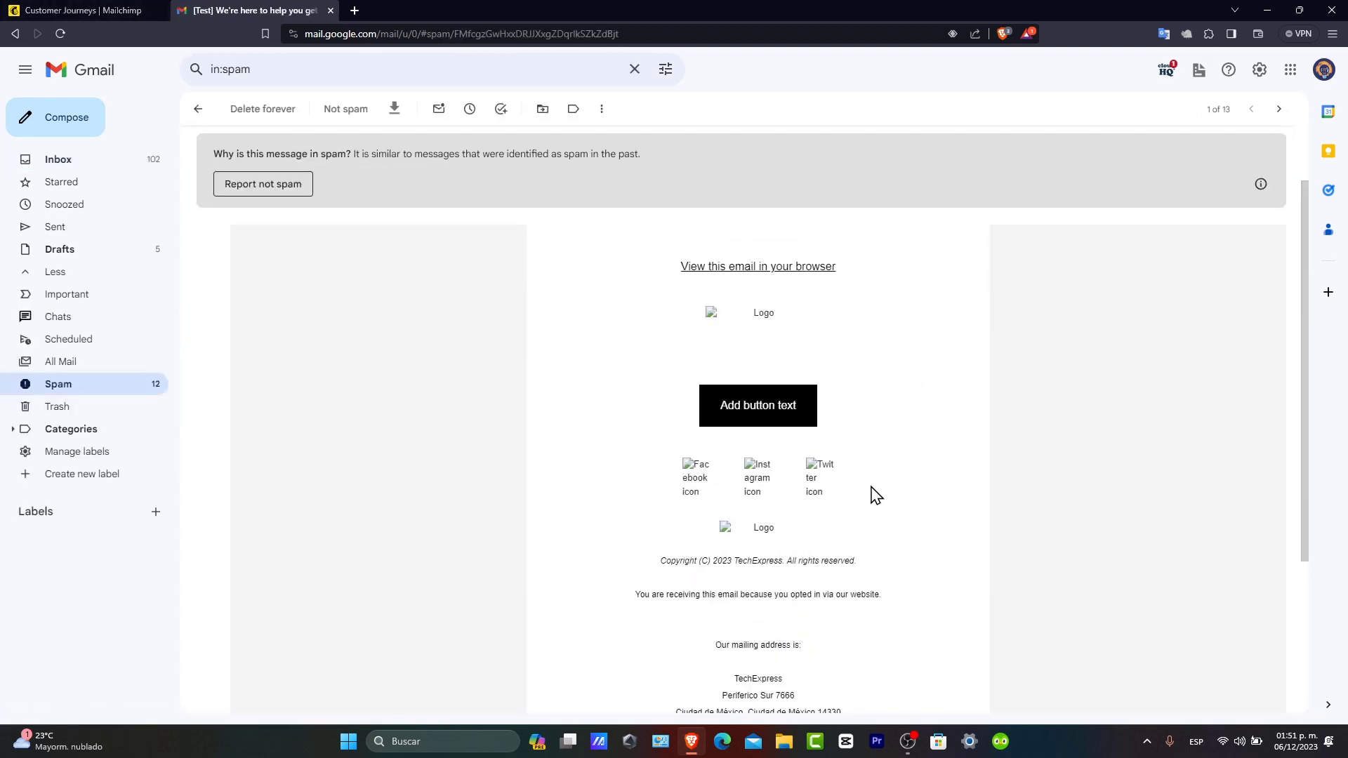